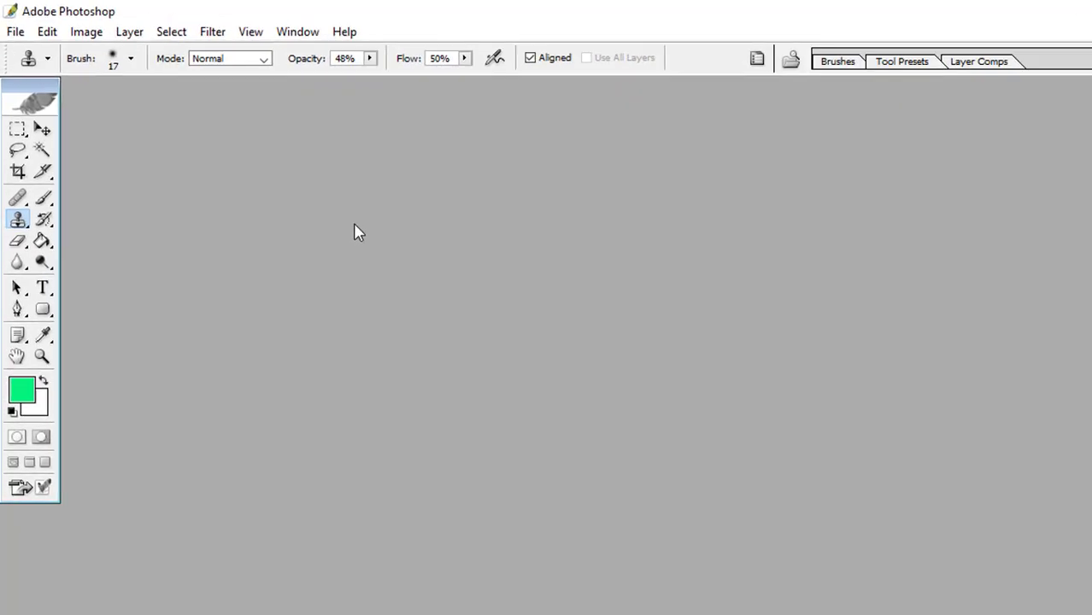
Open the first 2020-01-23-Half-Up-Braid portrait from the complit tamnail1 folder on drive G:
left_click(18, 37)
left_click(56, 86)
left_click_drag(1077, 353, 1076, 421)
left_click(804, 513)
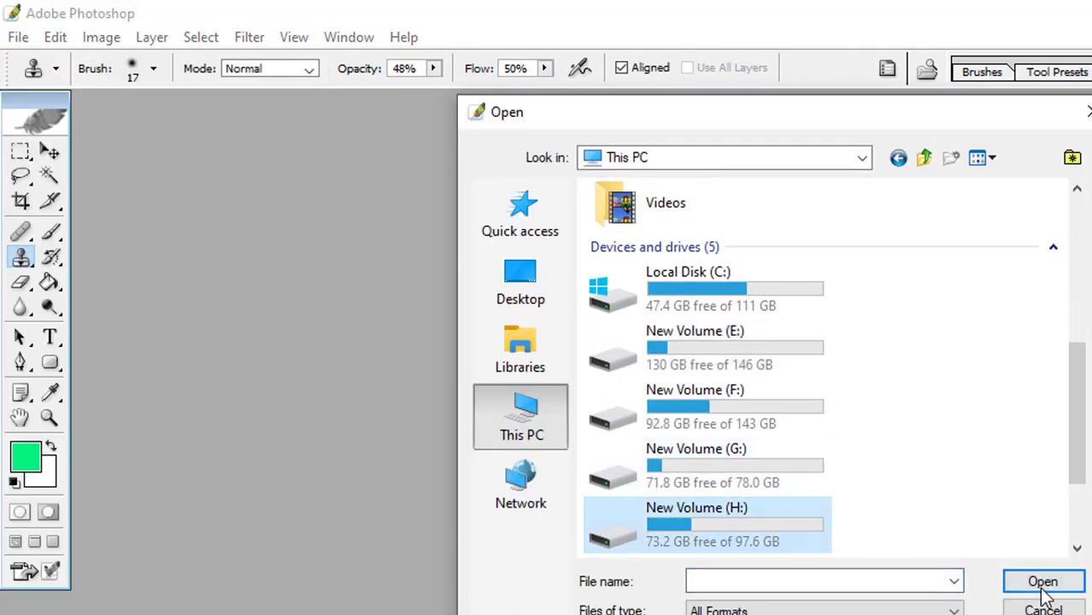
left_click(1044, 581)
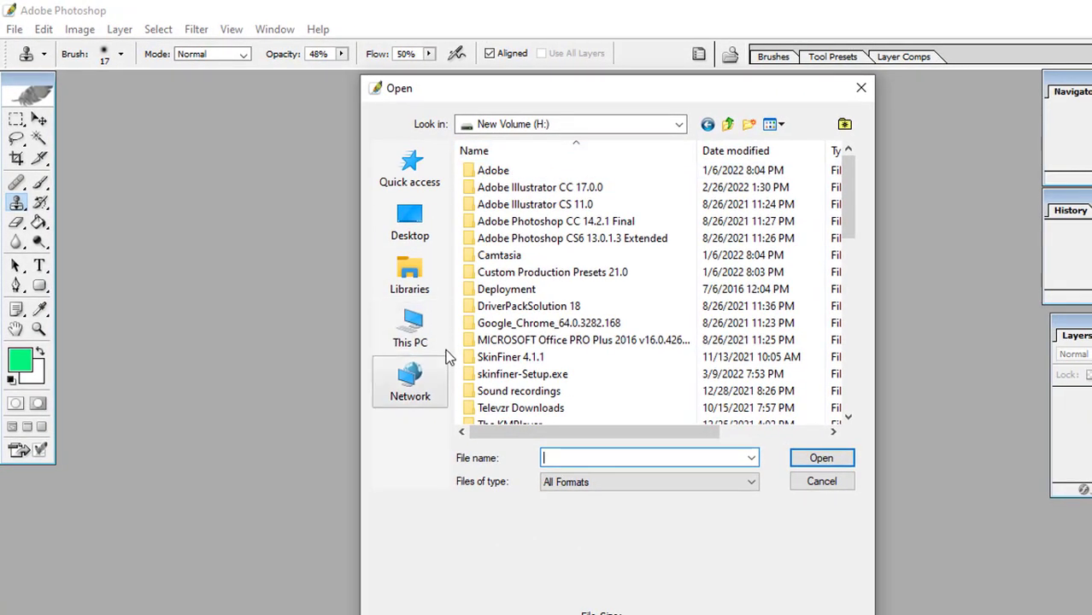
left_click(679, 124)
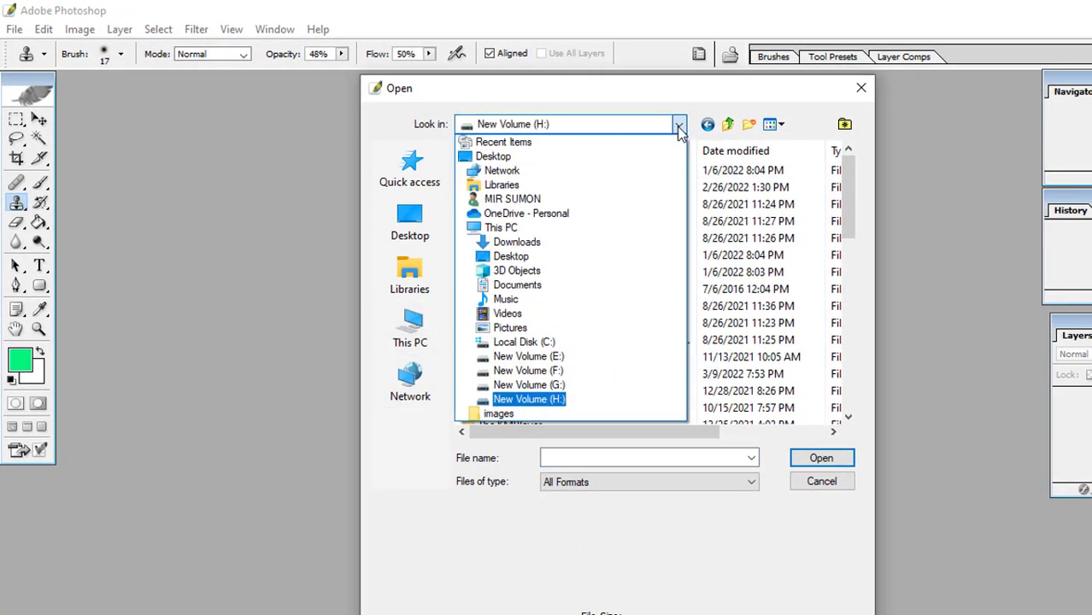
left_click(566, 387)
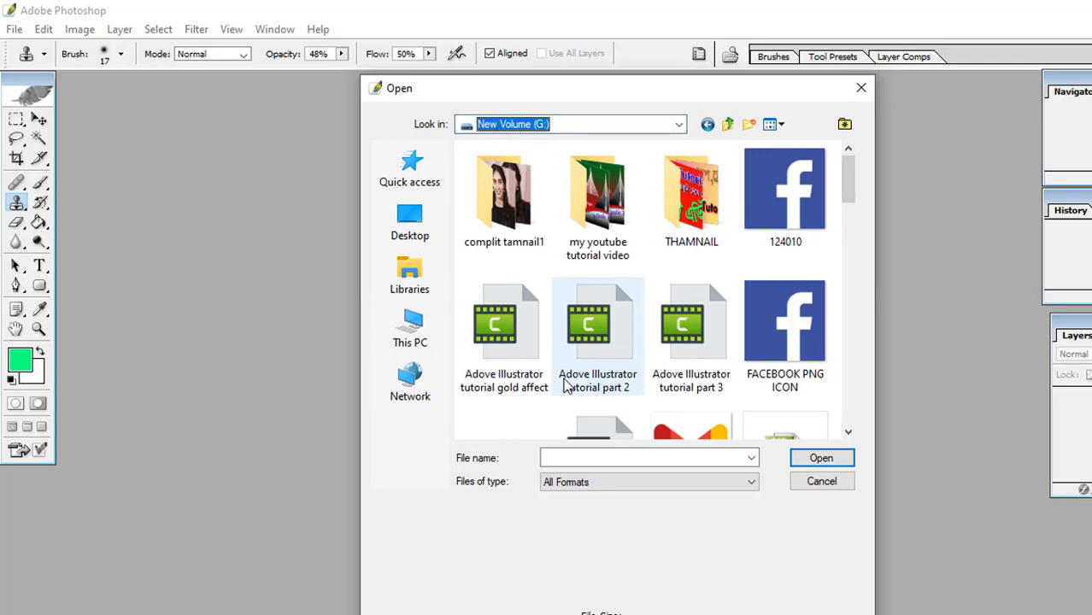
left_click(827, 457)
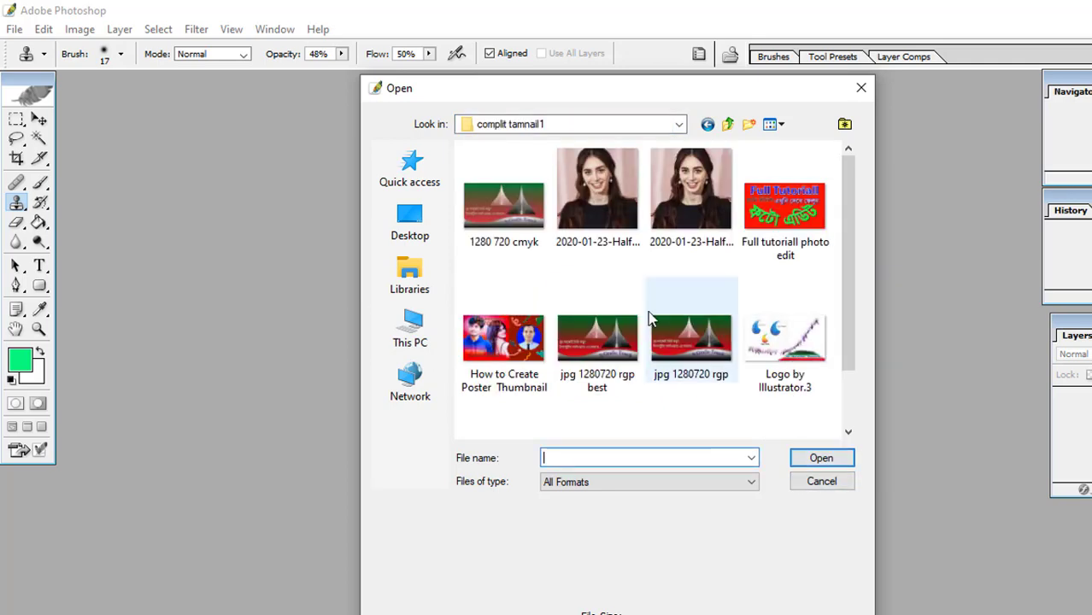
left_click(602, 209)
left_click(816, 460)
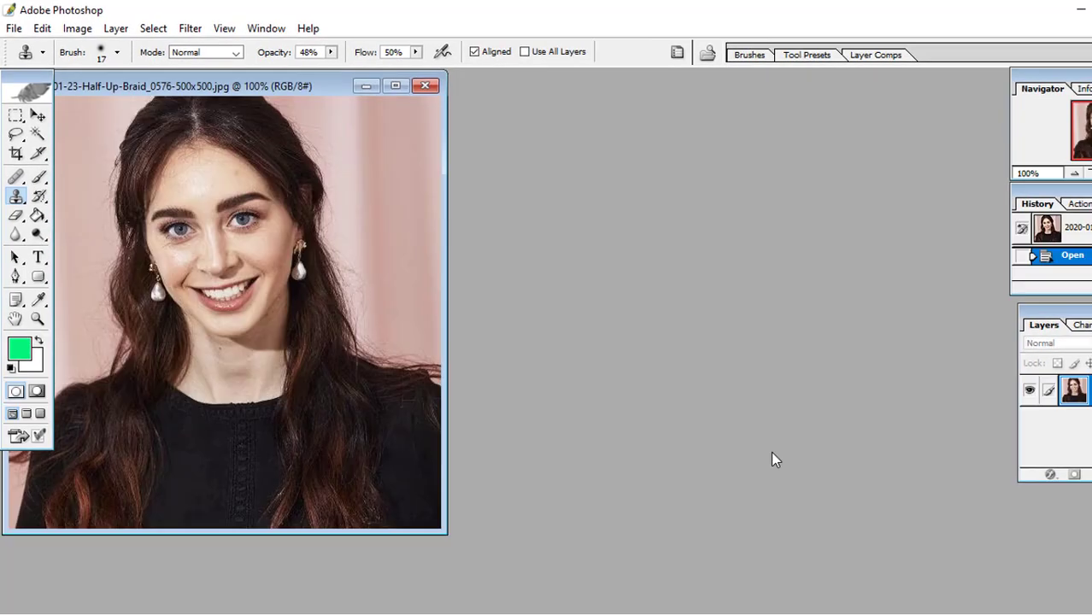
Maximize the portrait's document window and move the Layers palette so that it is fully in view
left_click_drag(290, 79, 556, 110)
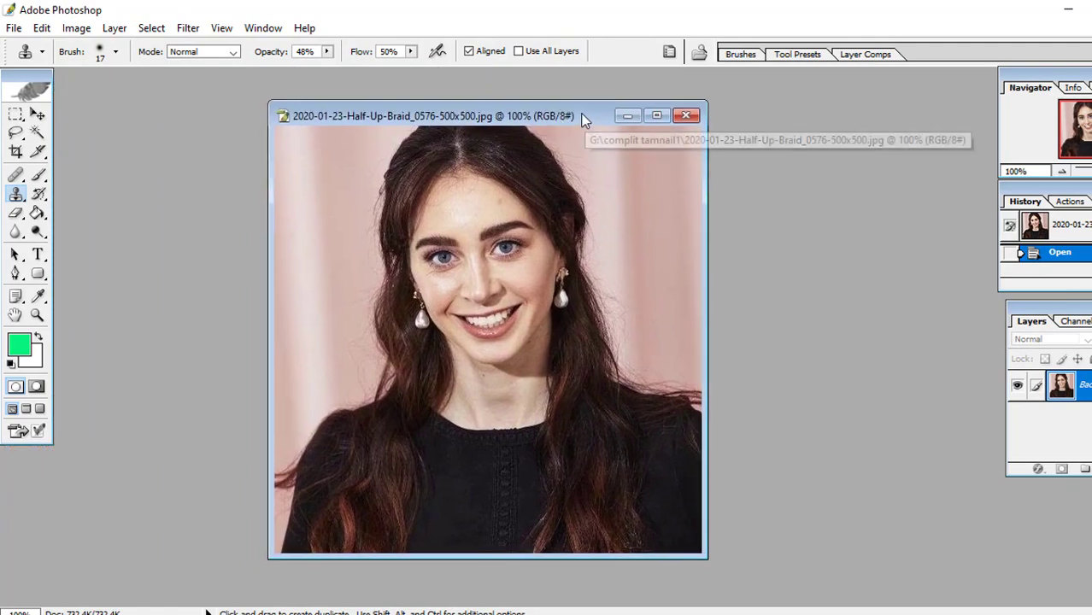
left_click(655, 116)
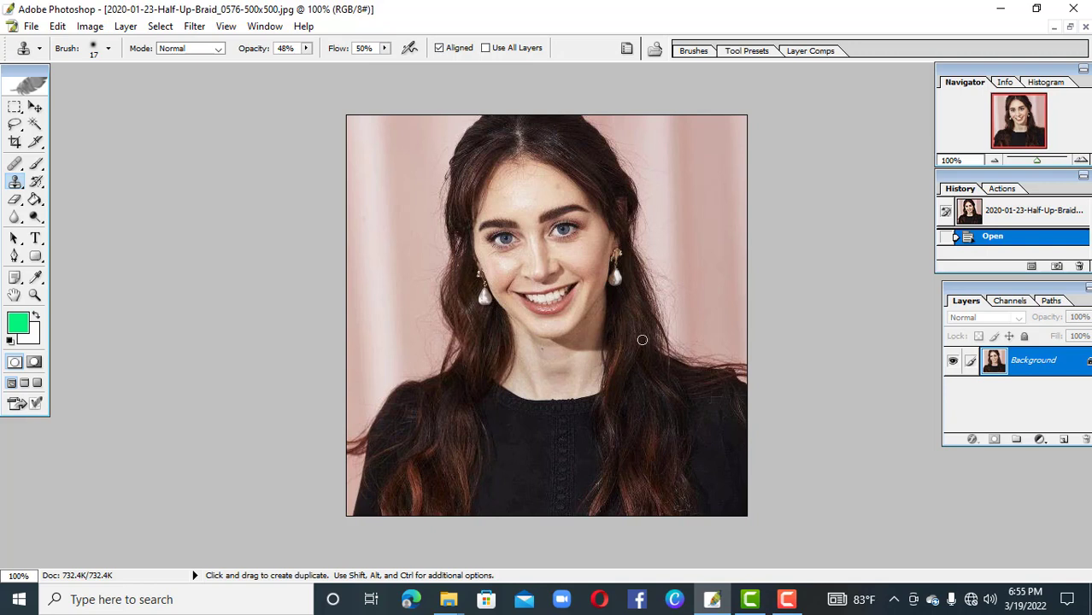
left_click_drag(1021, 292, 1000, 286)
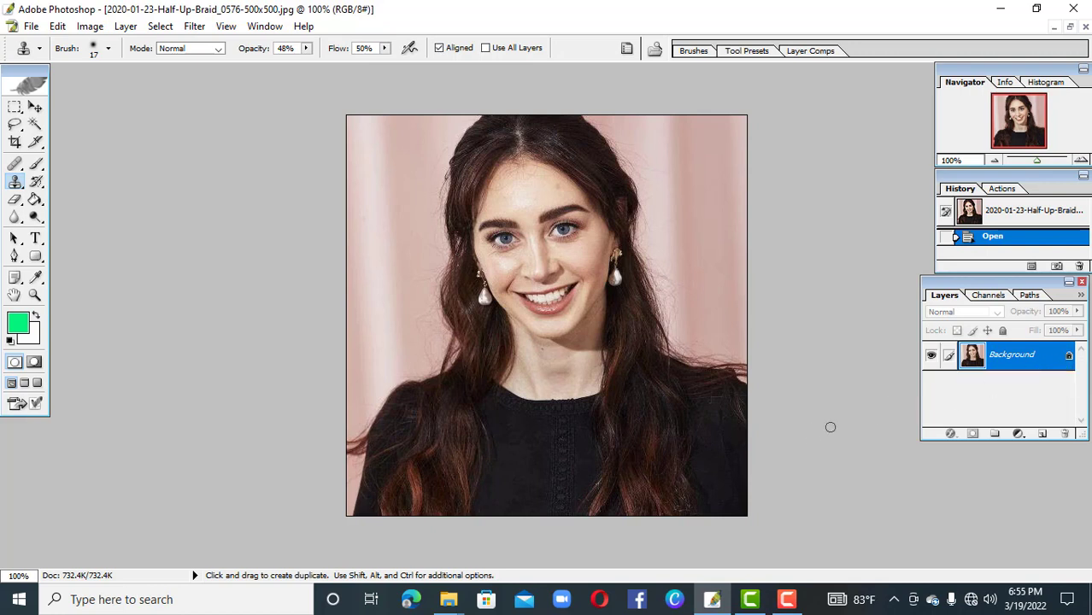
Duplicate the Background layer onto a new layer and choose the Lasso tool
key("ctrl+j")
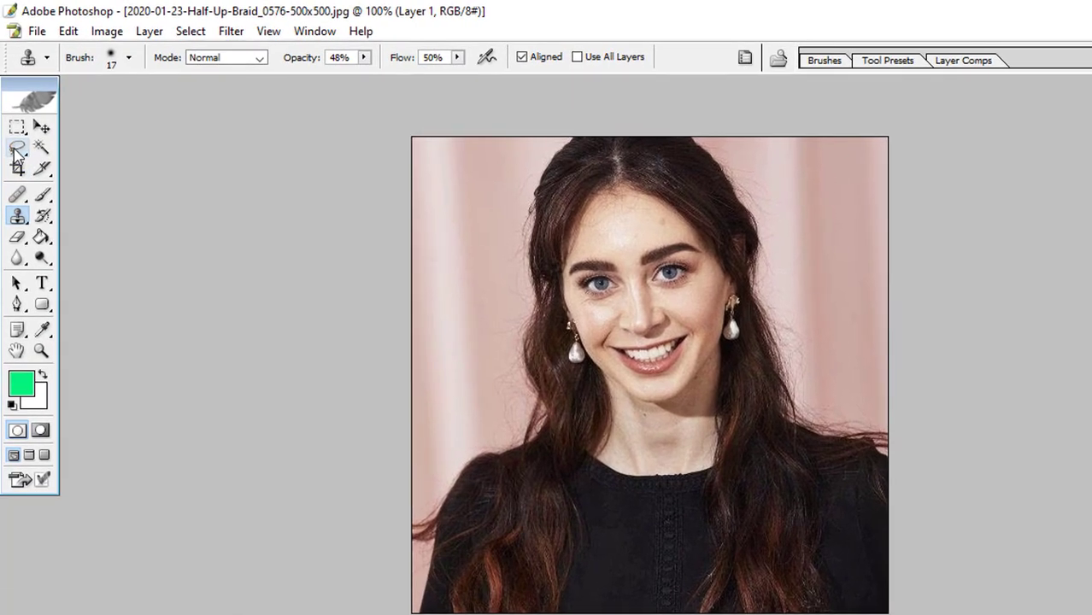
left_click(17, 153)
left_click(76, 147)
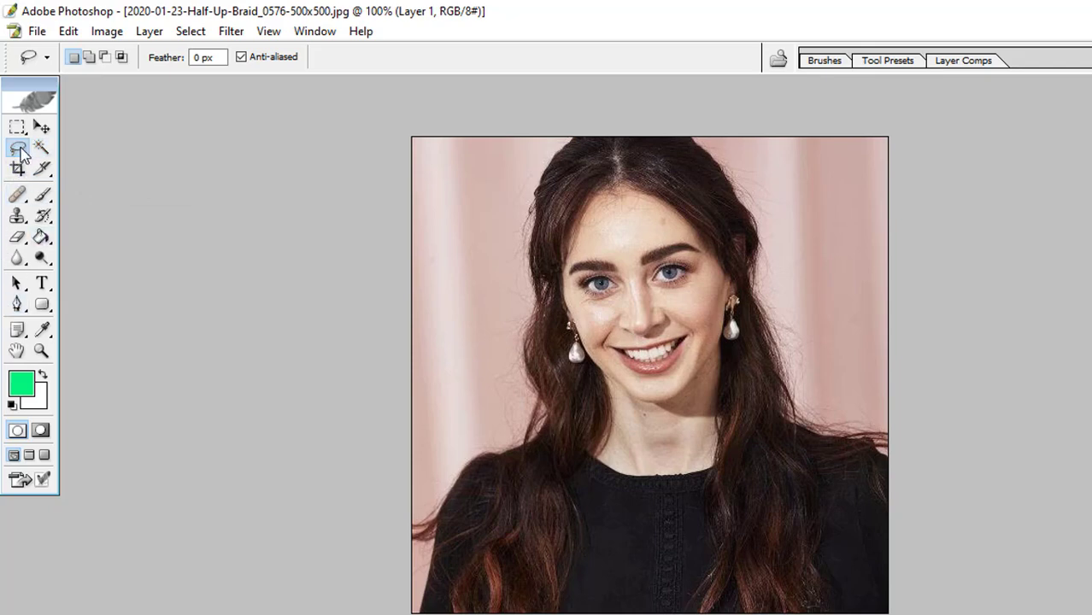
Draw a closed Pen tool path around the head, crossing the neck just below the chin, and convert it to a selection
left_click(21, 306)
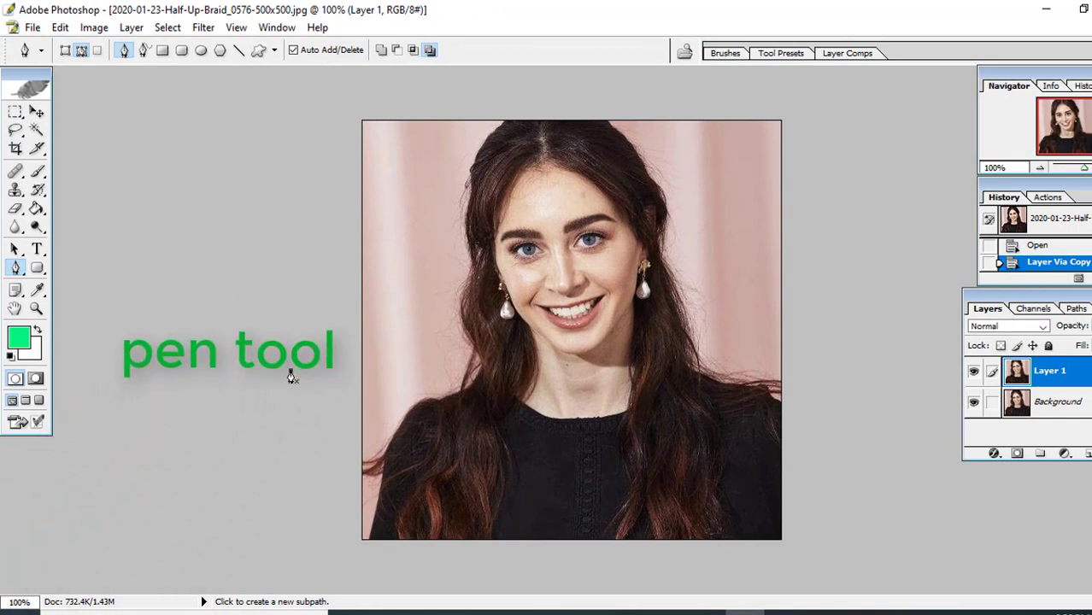
left_click(290, 370)
left_click_drag(854, 310, 887, 245)
left_click(832, 77)
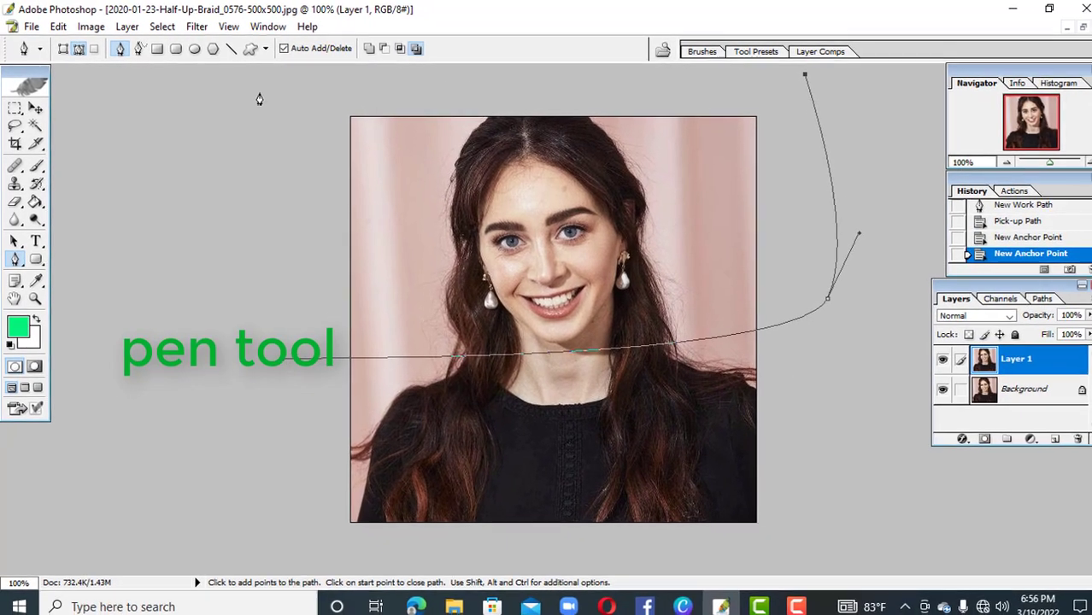
left_click(259, 94)
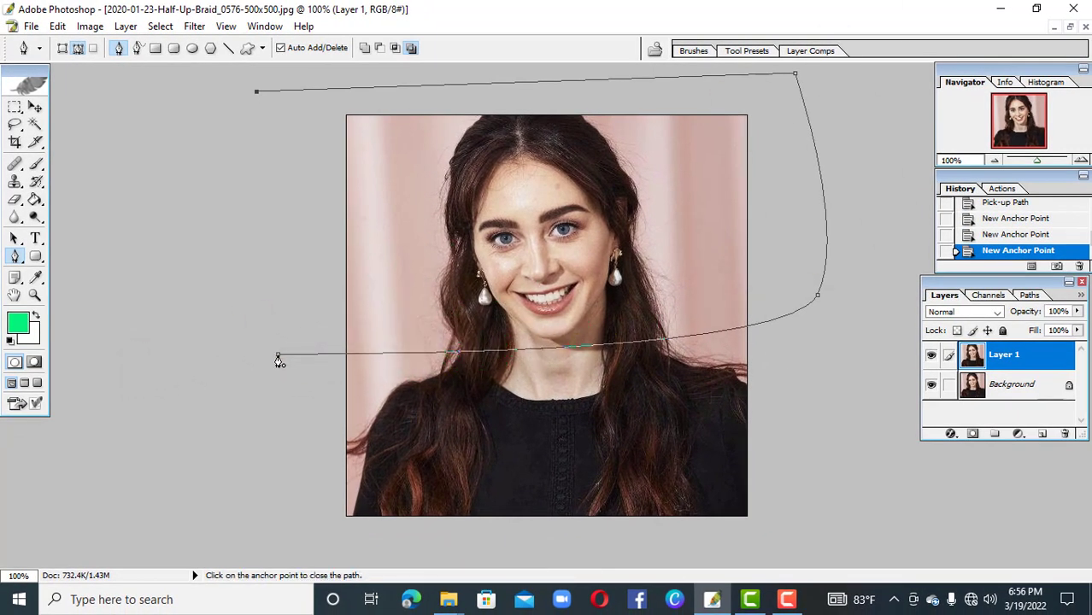
left_click(278, 356)
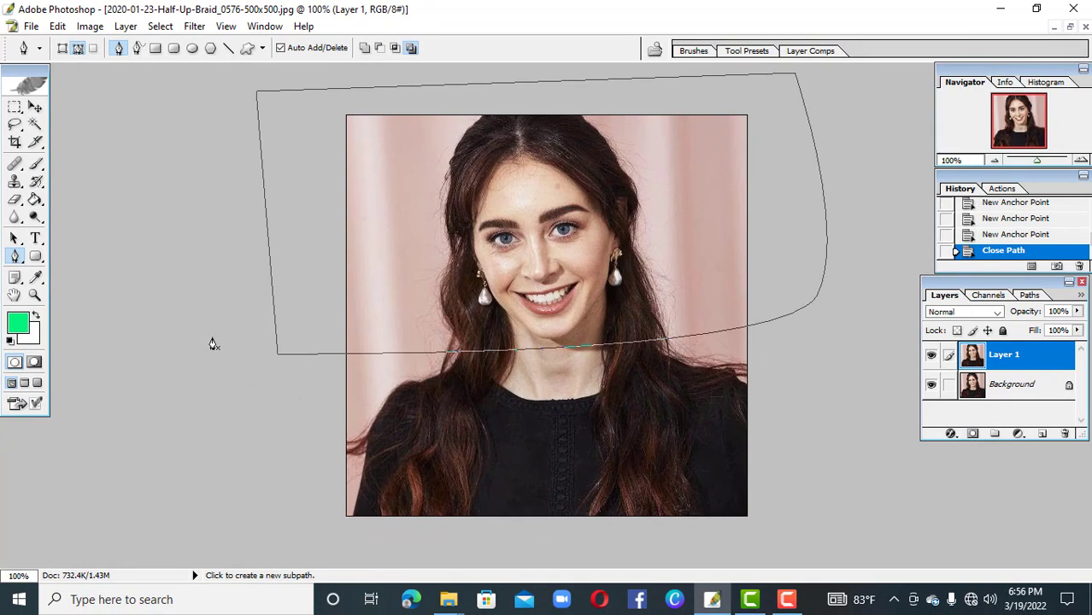
key("ctrl+Return")
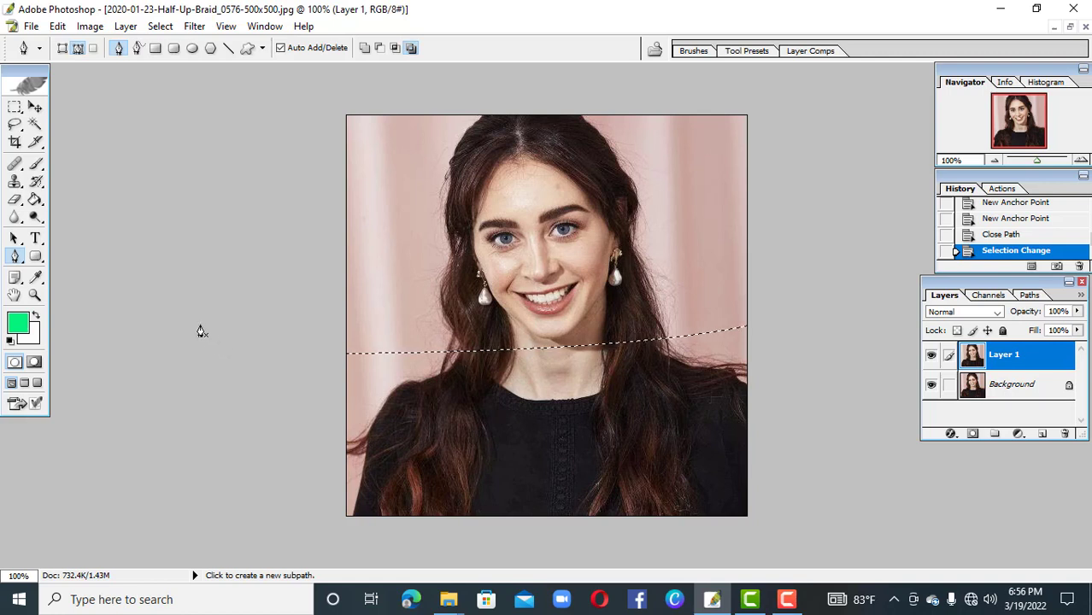
Copy the selected head area onto its own layer and check it by hiding and showing the two upper layers
key("ctrl+j")
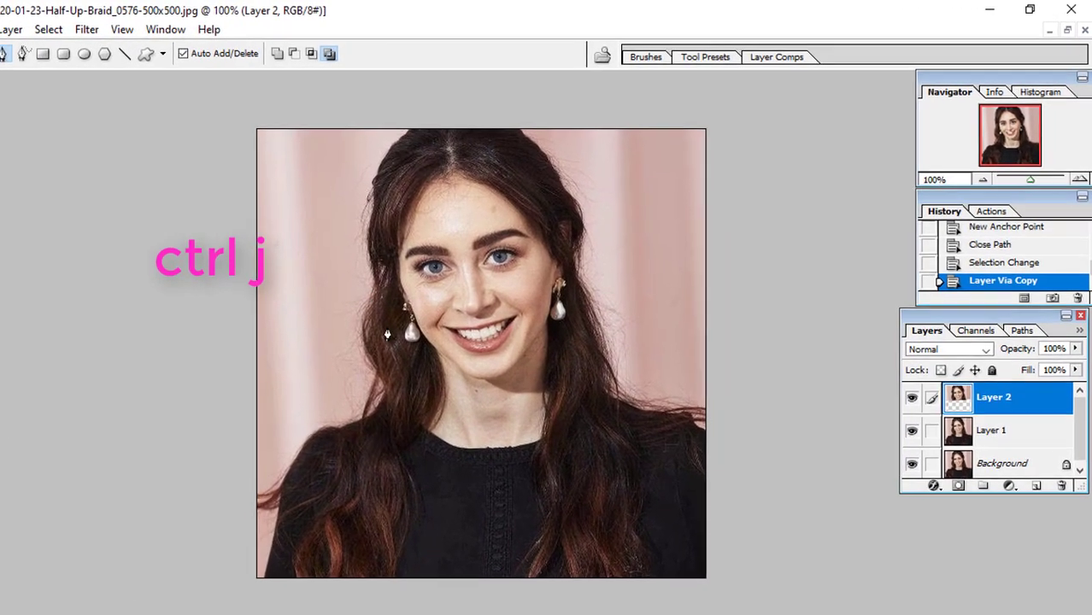
left_click(910, 401)
left_click(911, 403)
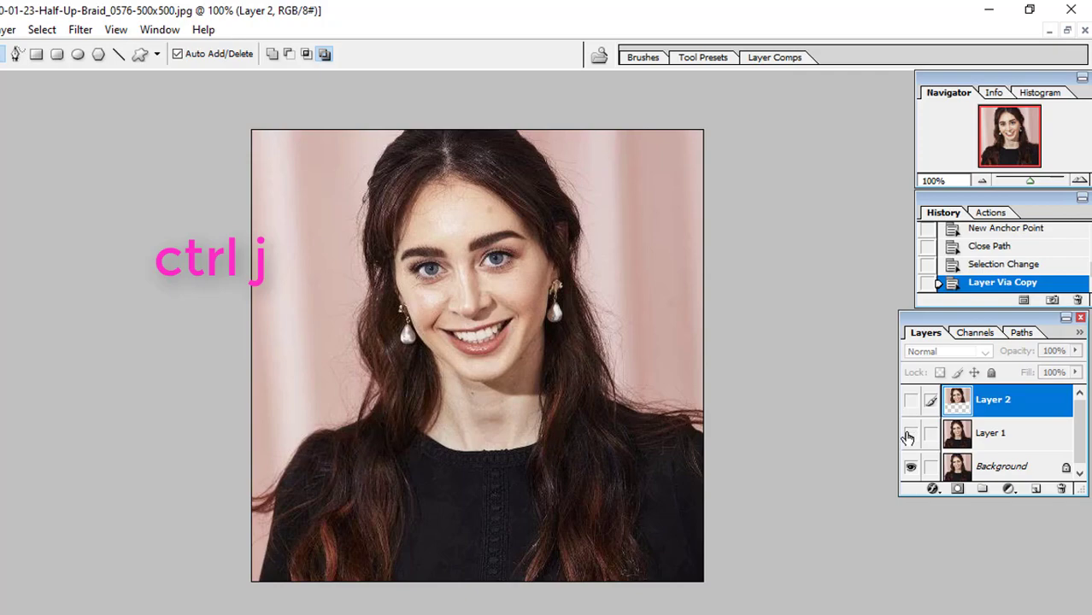
left_click(910, 436)
left_click(910, 399)
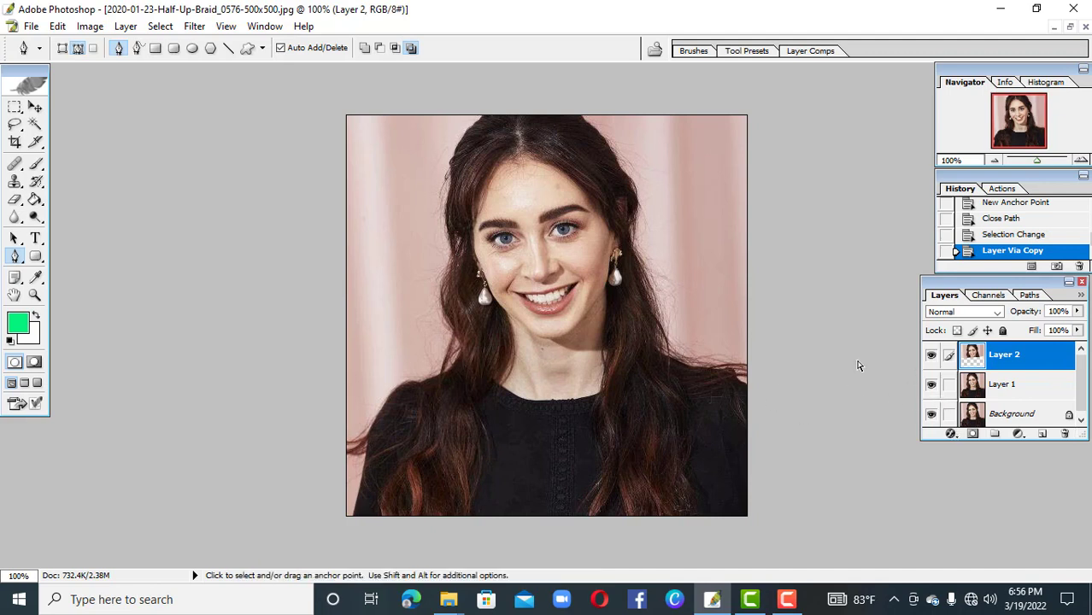
Start a free transform on the head layer, rotate it by 1.8° and nudge it right to X 253.5 px
left_click(35, 108)
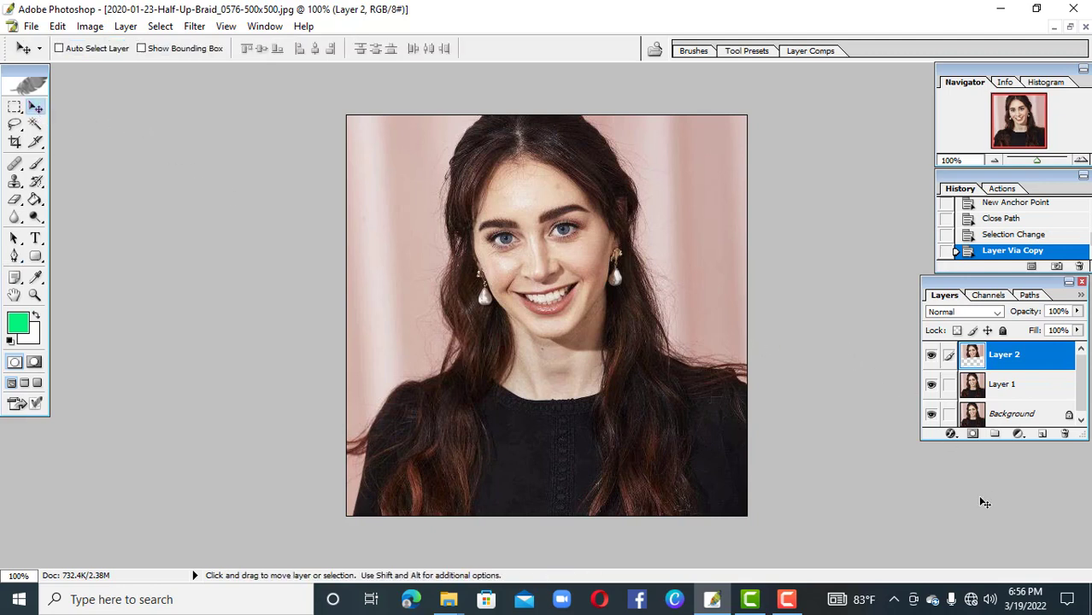
key("ctrl+t")
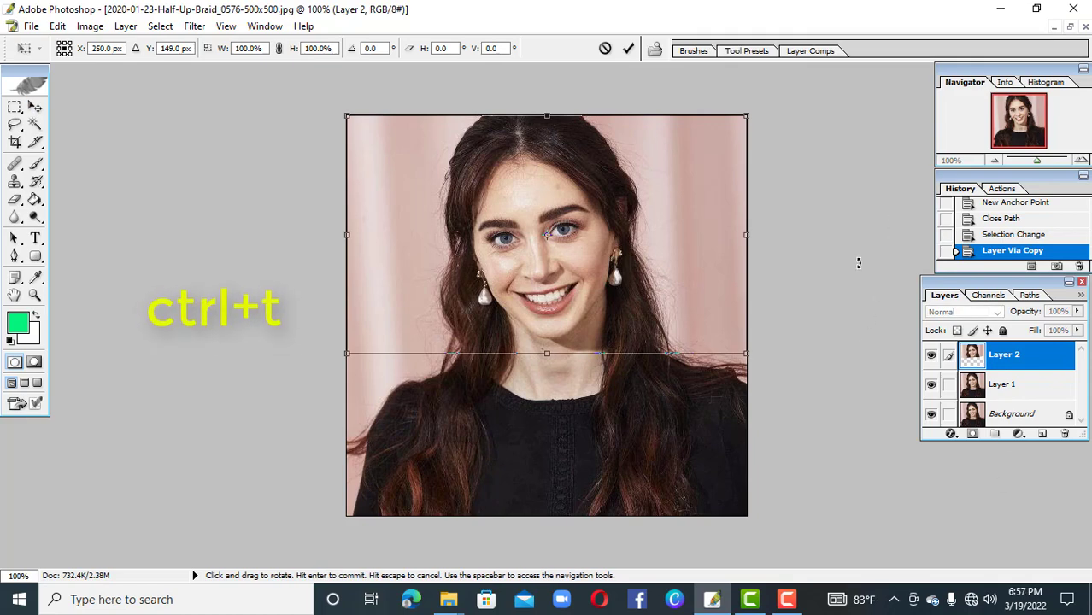
key("ctrl+plus")
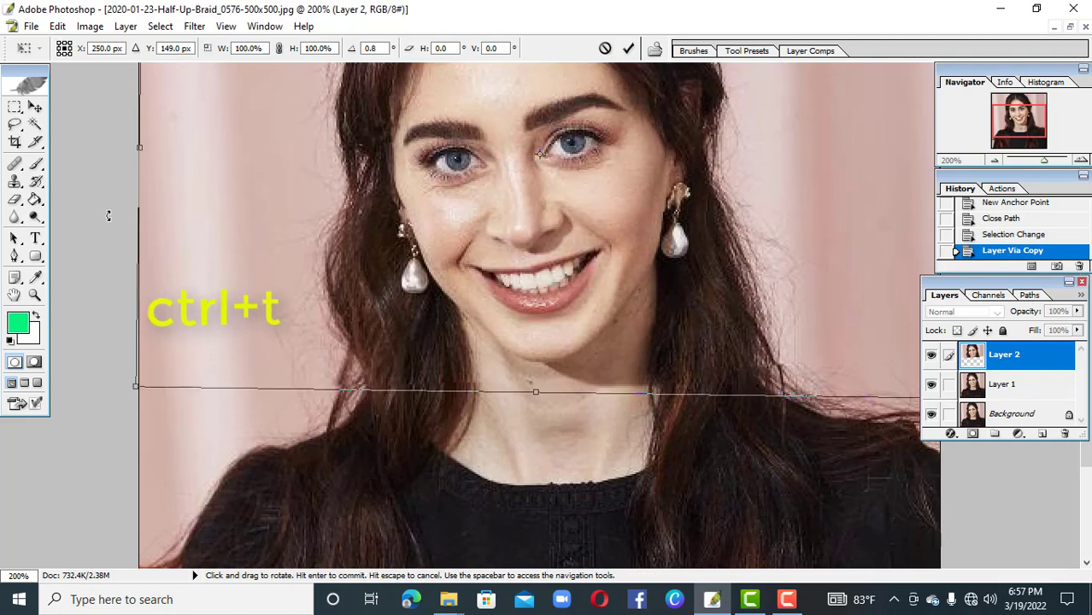
left_click_drag(106, 215, 111, 207)
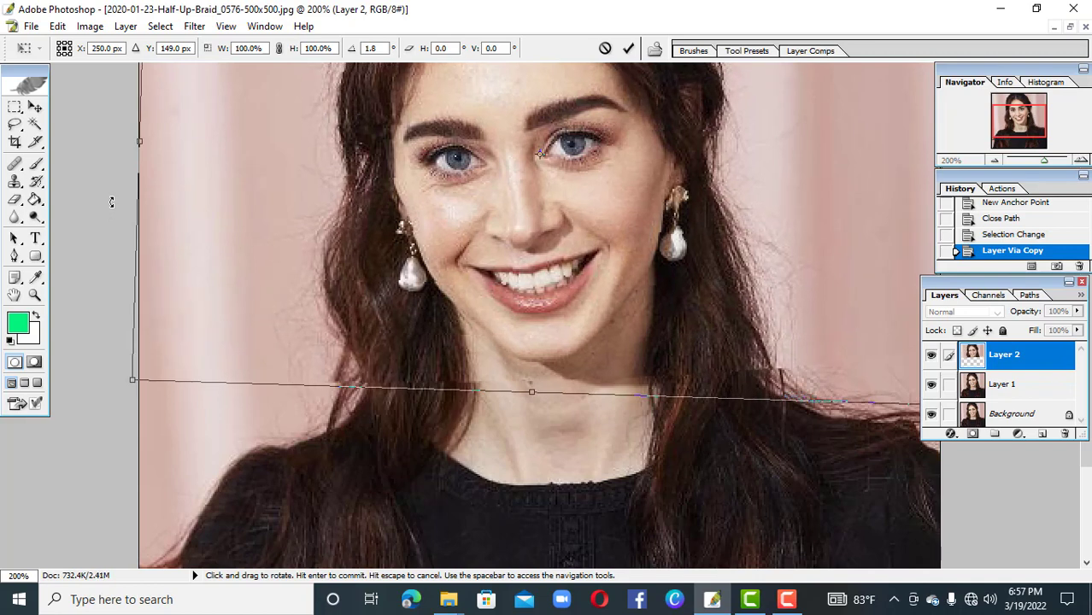
key("Right")
key("Right")
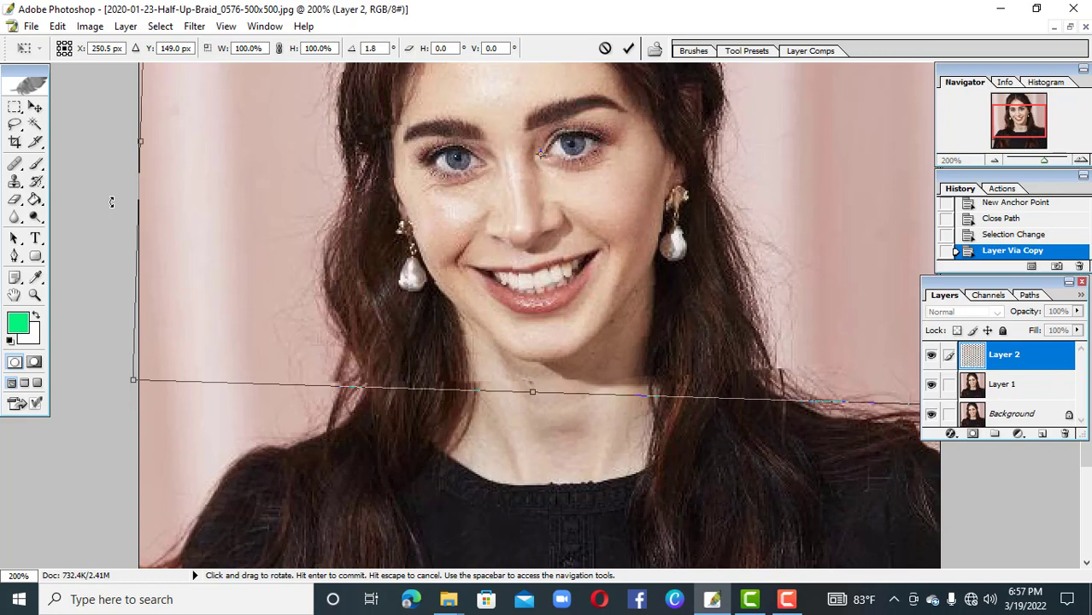
key("Right")
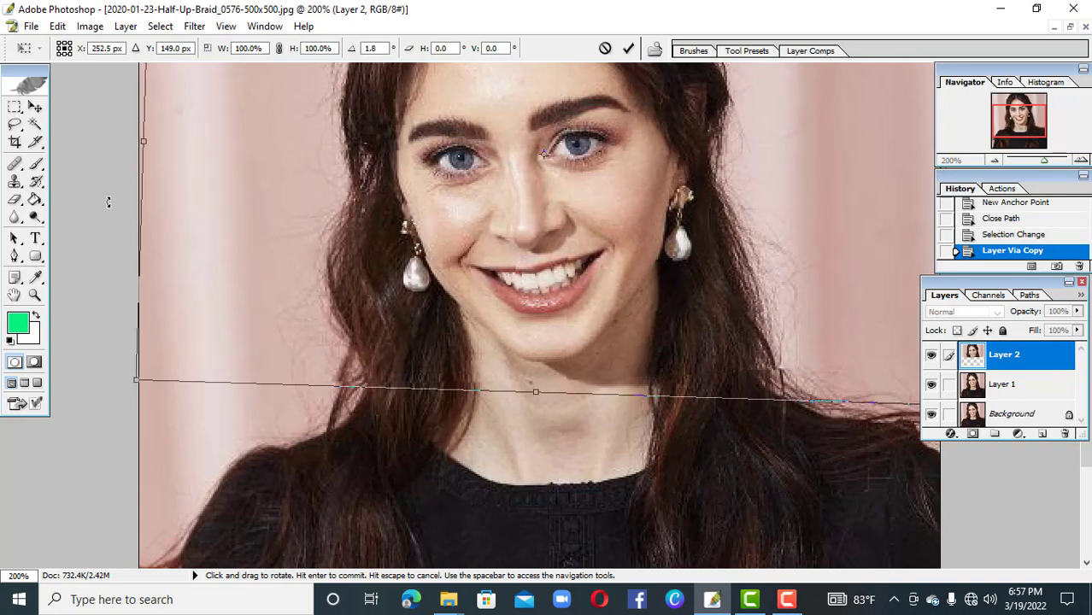
key("Right")
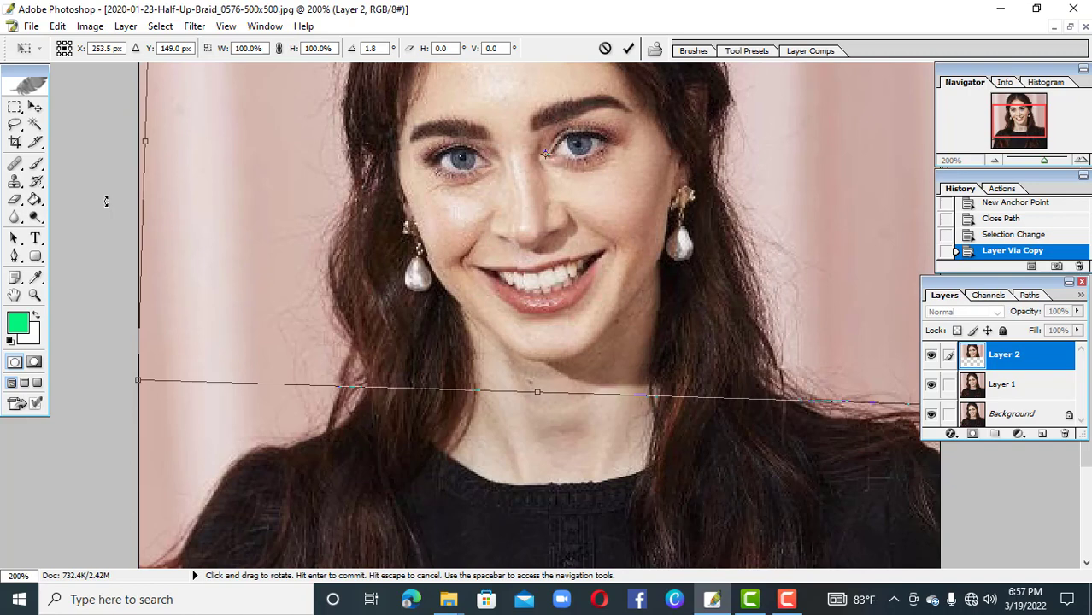
Increase the head layer's rotation to 3.5° and nudge it right to X 256 px
left_click_drag(110, 195, 125, 189)
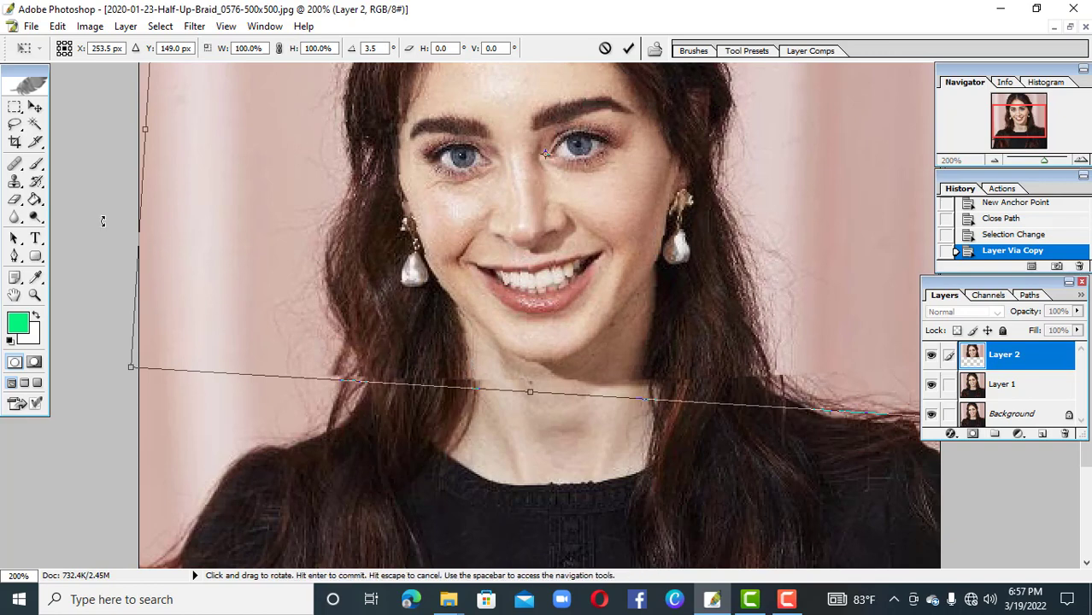
key("Right")
key("Right")
key("Right")
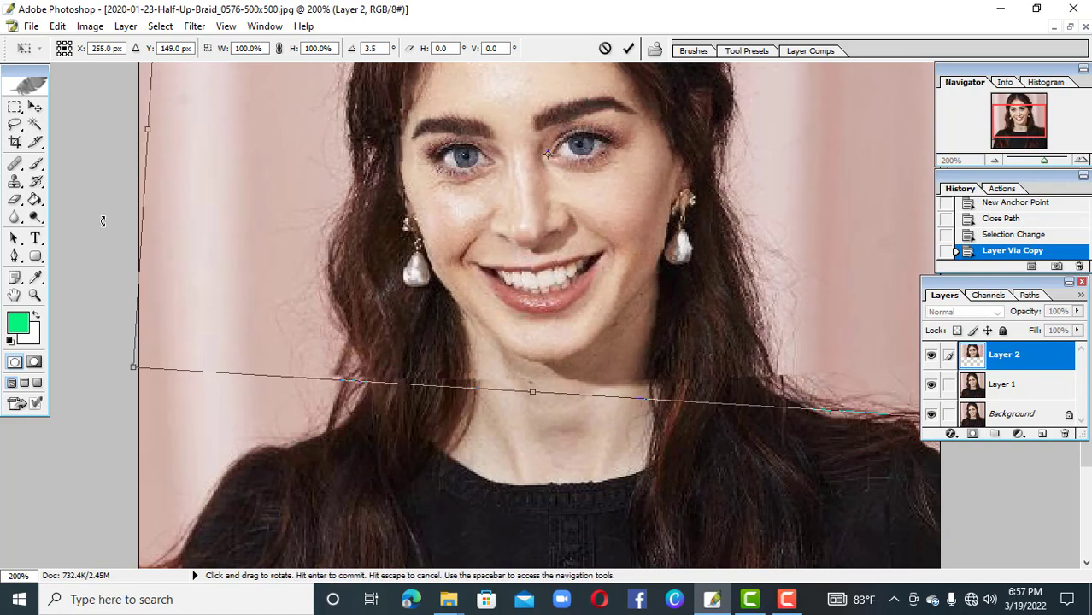
key("Right")
key("Right")
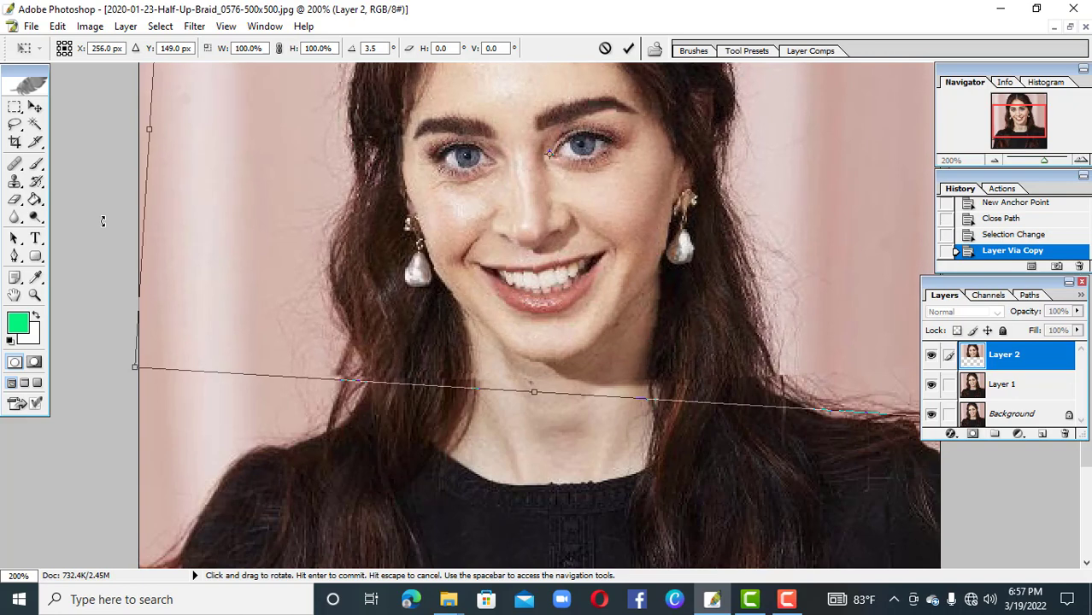
Increase the head layer's rotation to 5.2° and nudge it right to X 262 px
left_click_drag(103, 221, 105, 205)
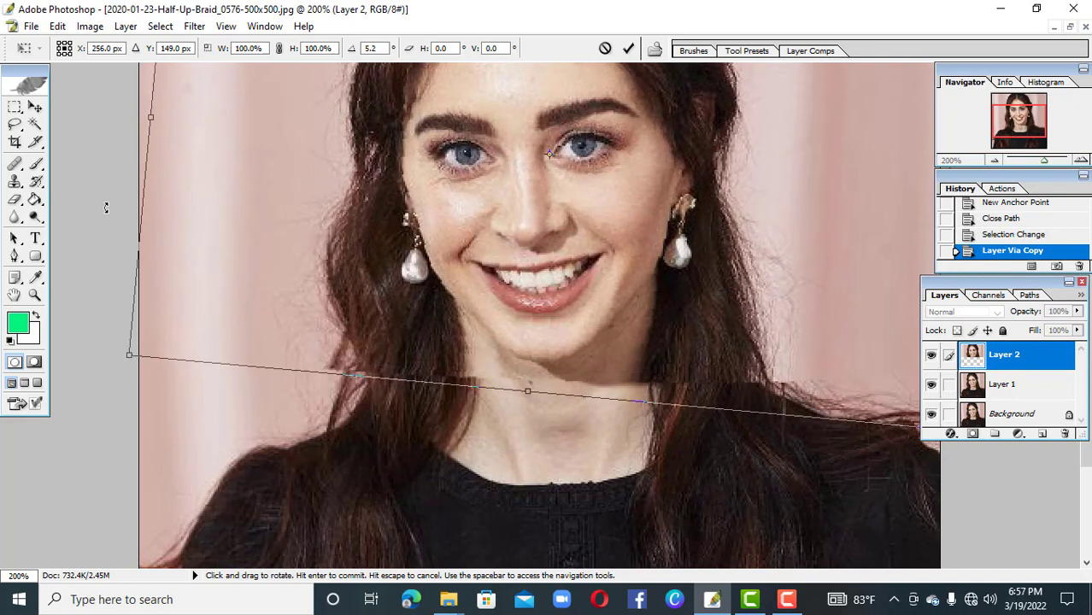
key("Right")
key("Right")
key("Right")
key("Right")
key("Right")
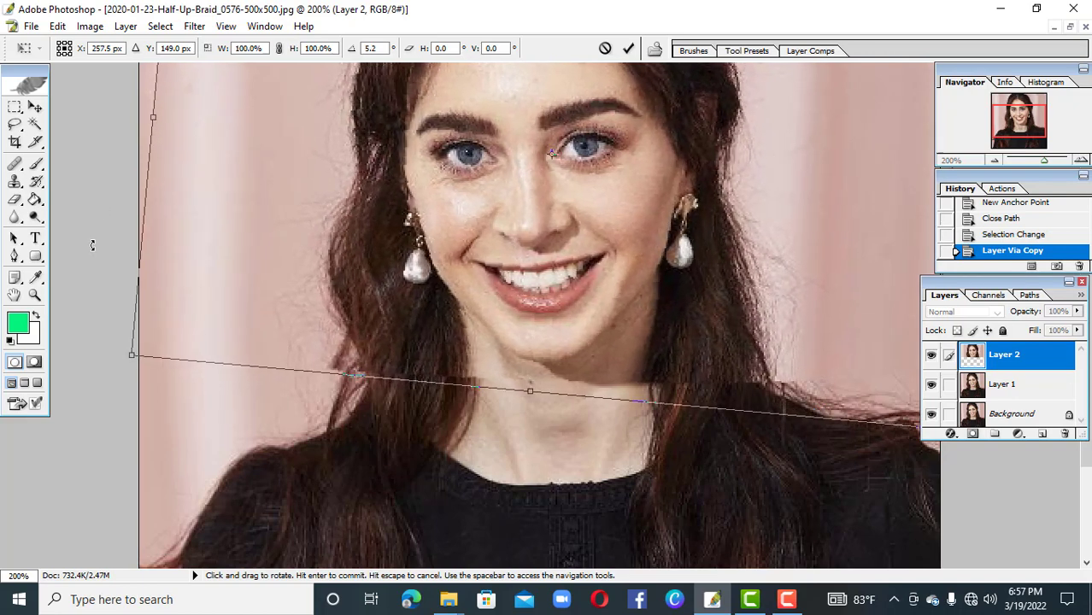
key("Right")
key("Right")
key("Right")
key("Right")
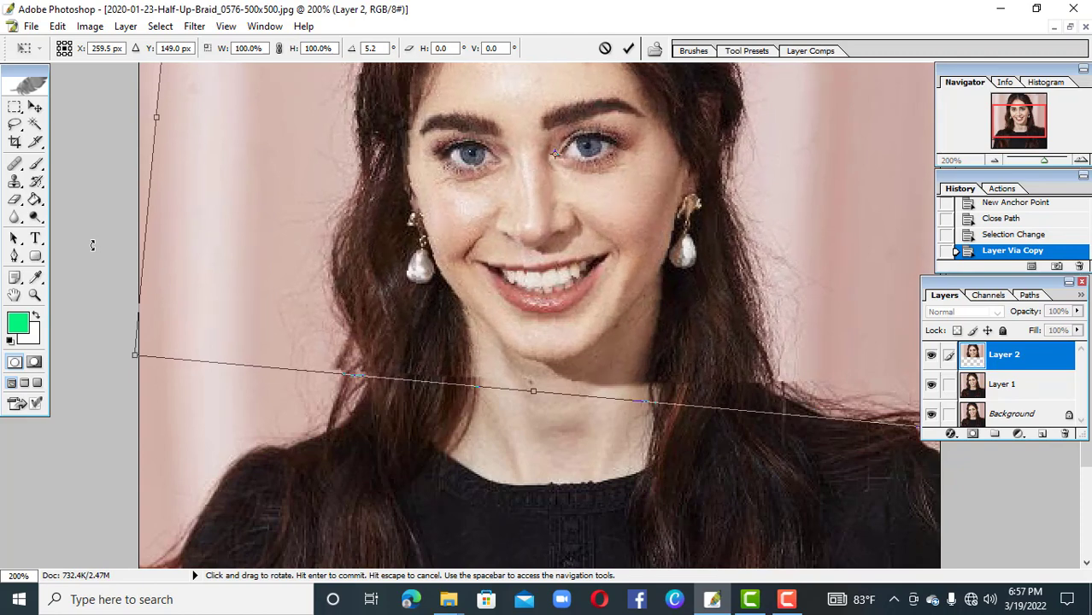
key("Right")
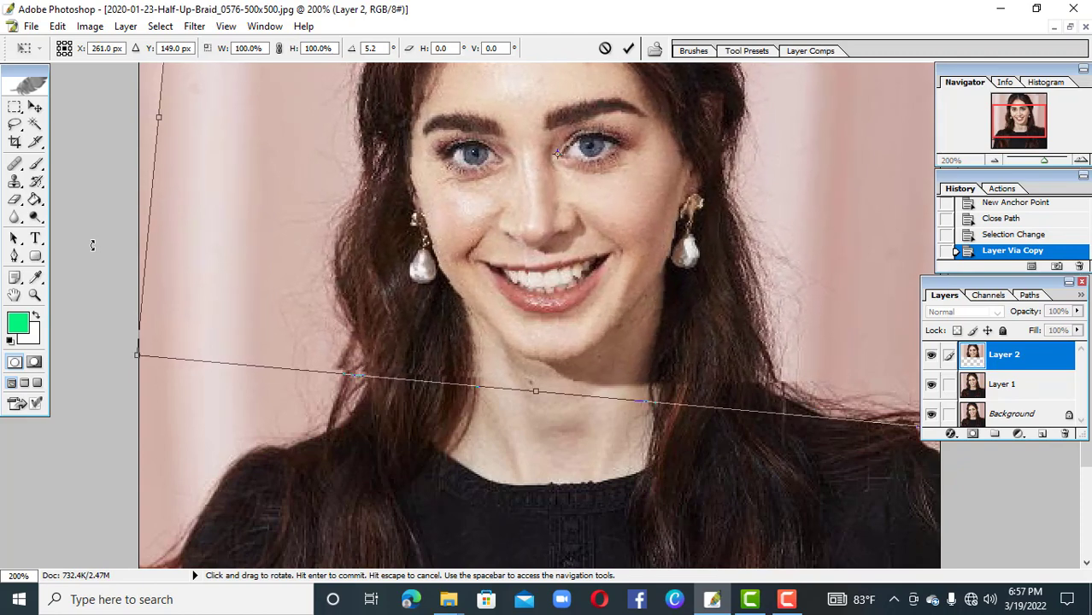
key("Right")
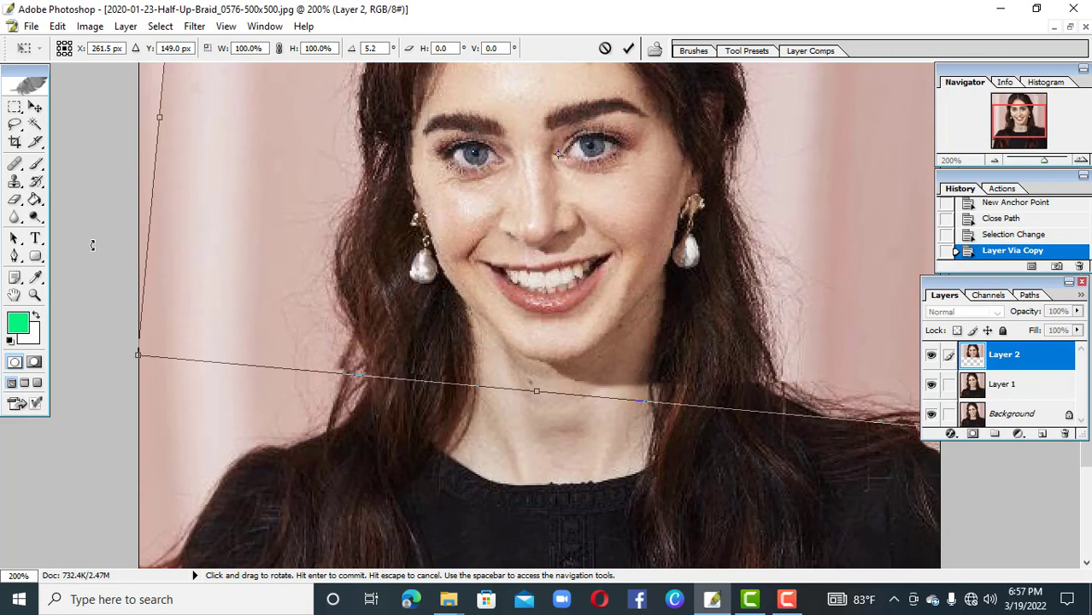
key("Right")
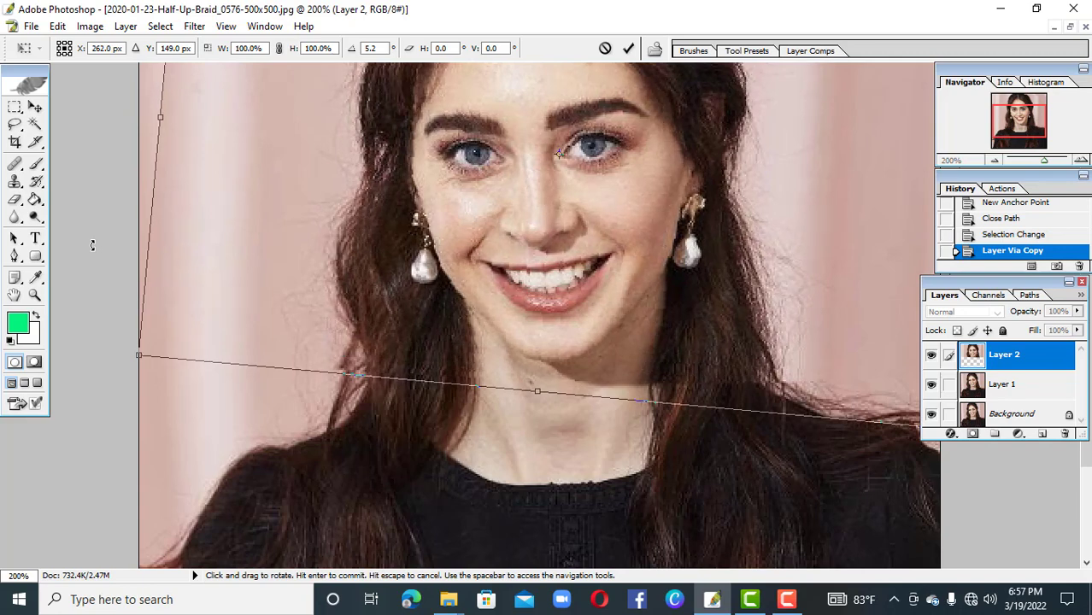
Increase the head layer's rotation to 8.5° and nudge it right to X 269 px
left_click_drag(94, 246, 97, 216)
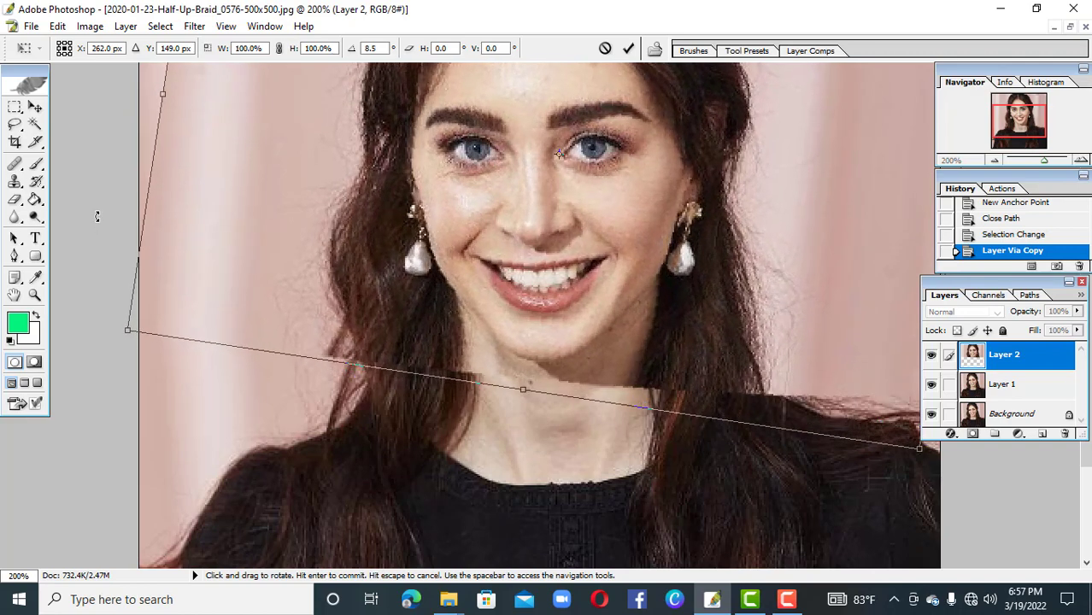
key("Right")
key("Right")
key("Right")
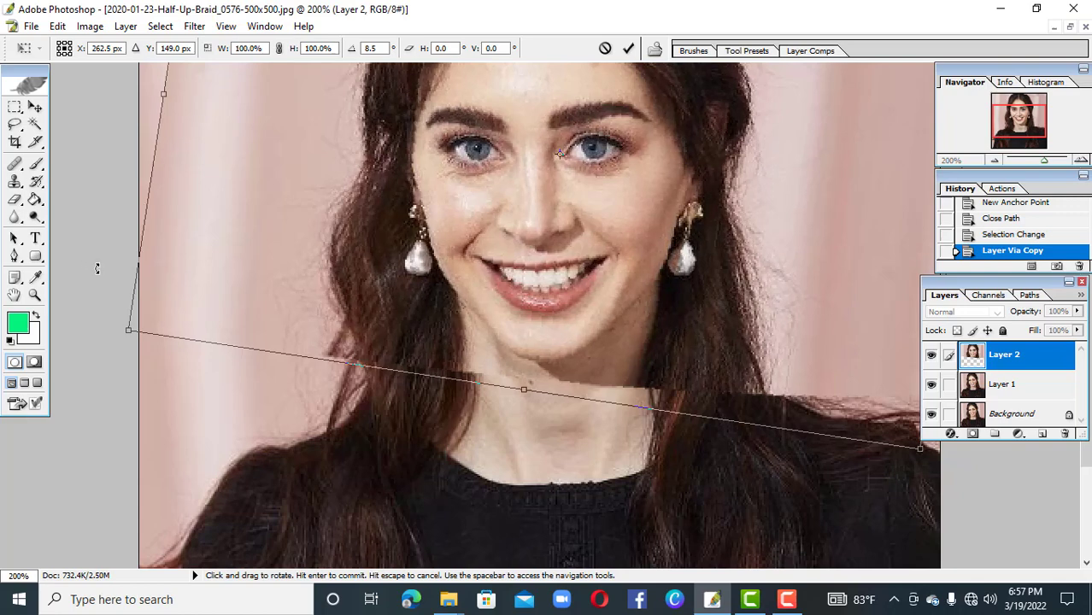
key("Right")
key("Right")
key("Right")
key("Right")
key("Right")
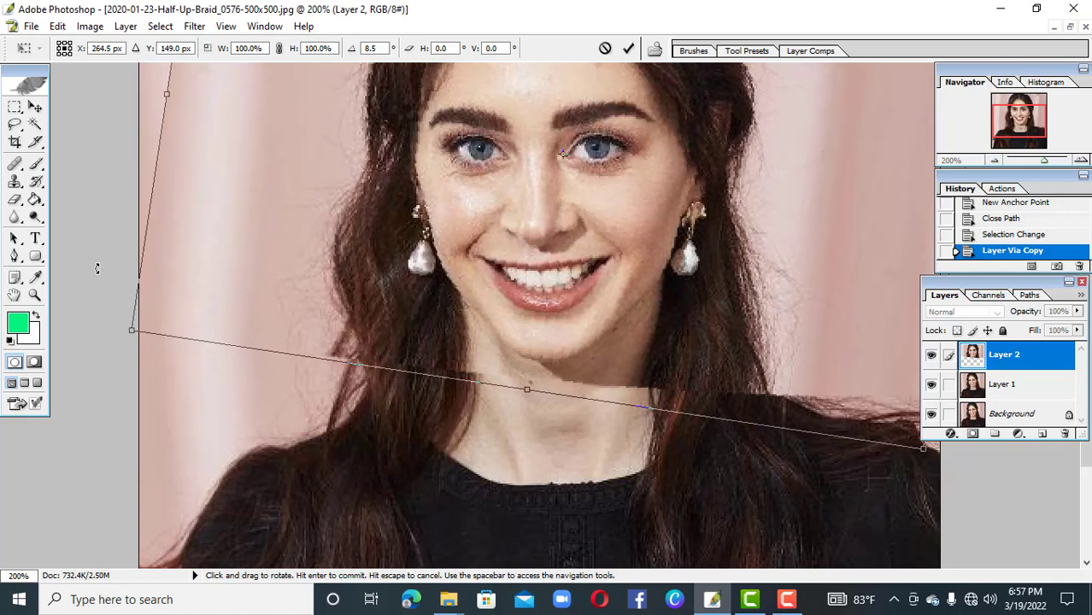
key("Right")
key("Right")
key("Right")
key("Right")
key("Right")
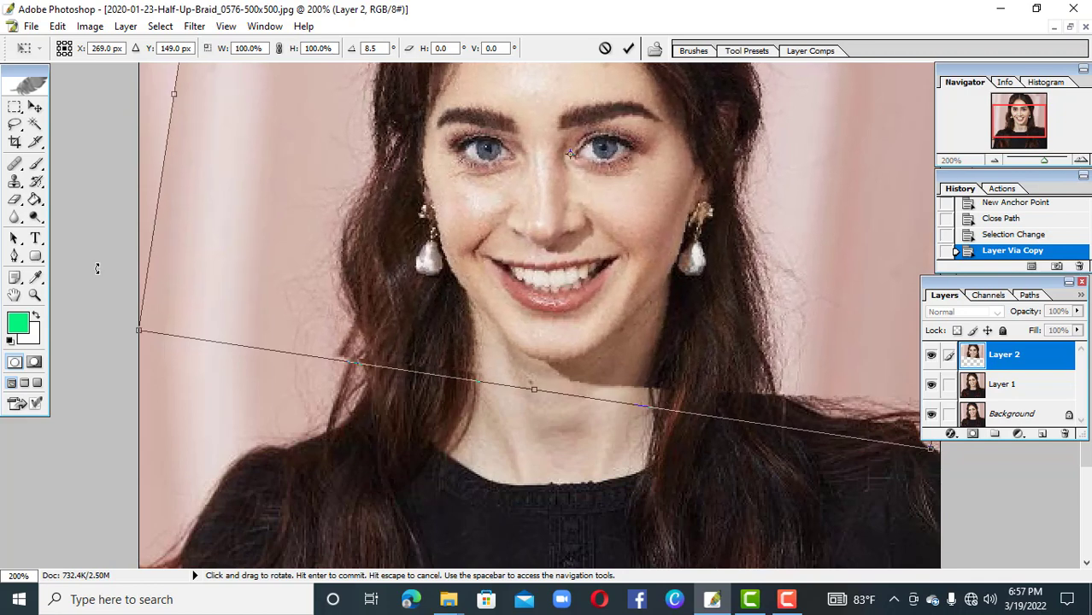
Fine-tune the head layer's horizontal position to X 270.5 px over the neck and apply the transform
key("Right")
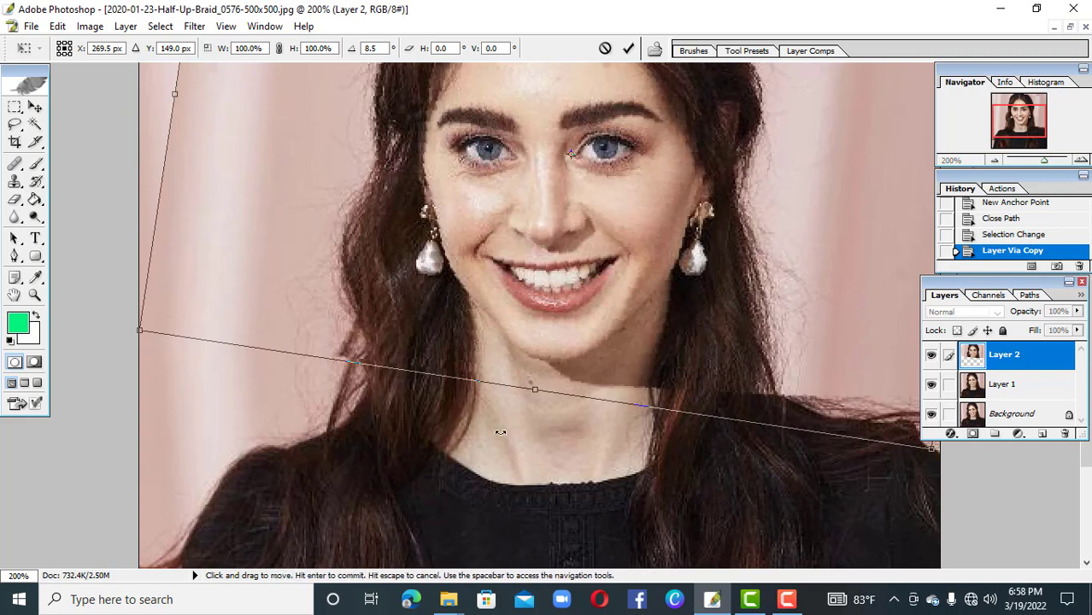
key("Right")
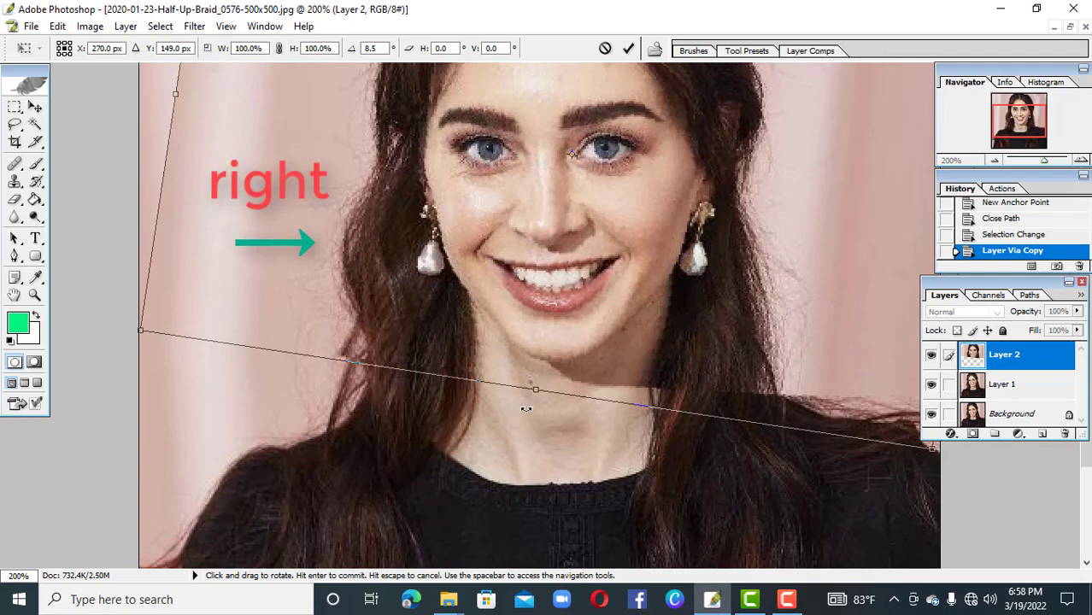
key("Left")
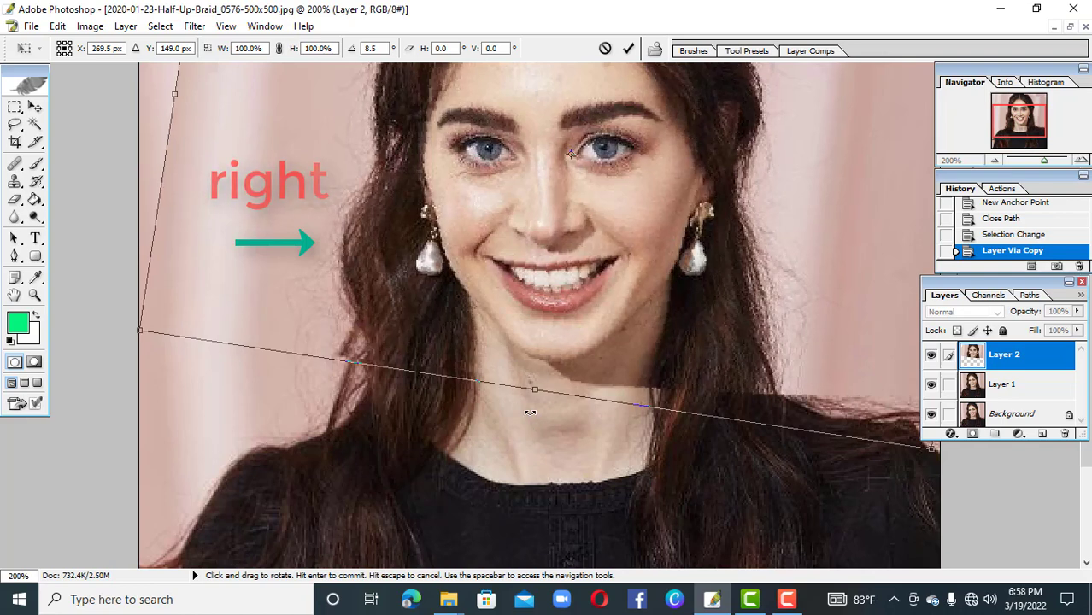
key("Right")
key("Right")
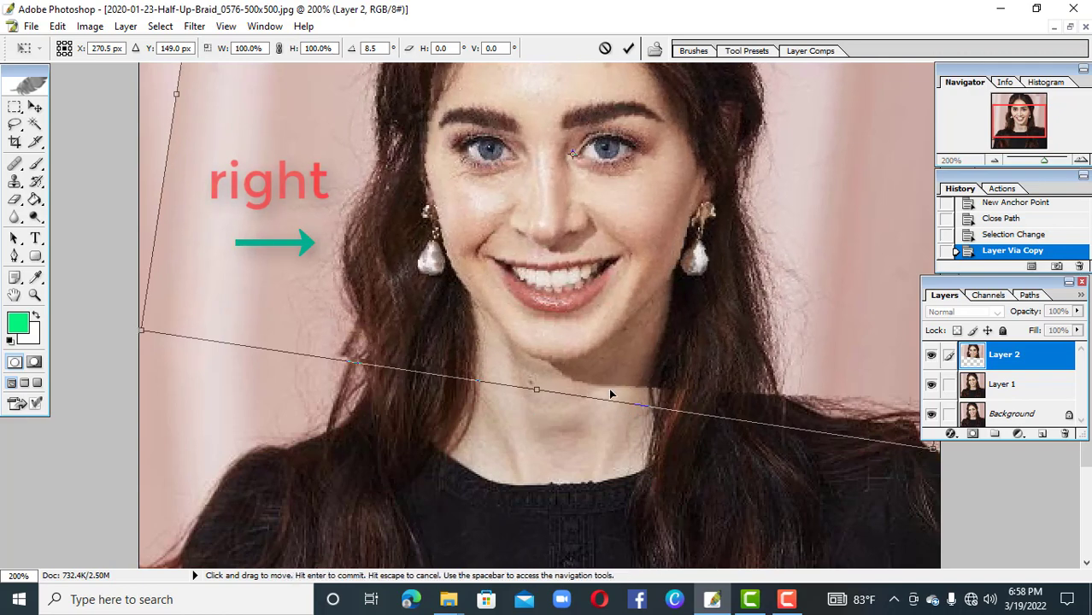
key("ctrl+minus")
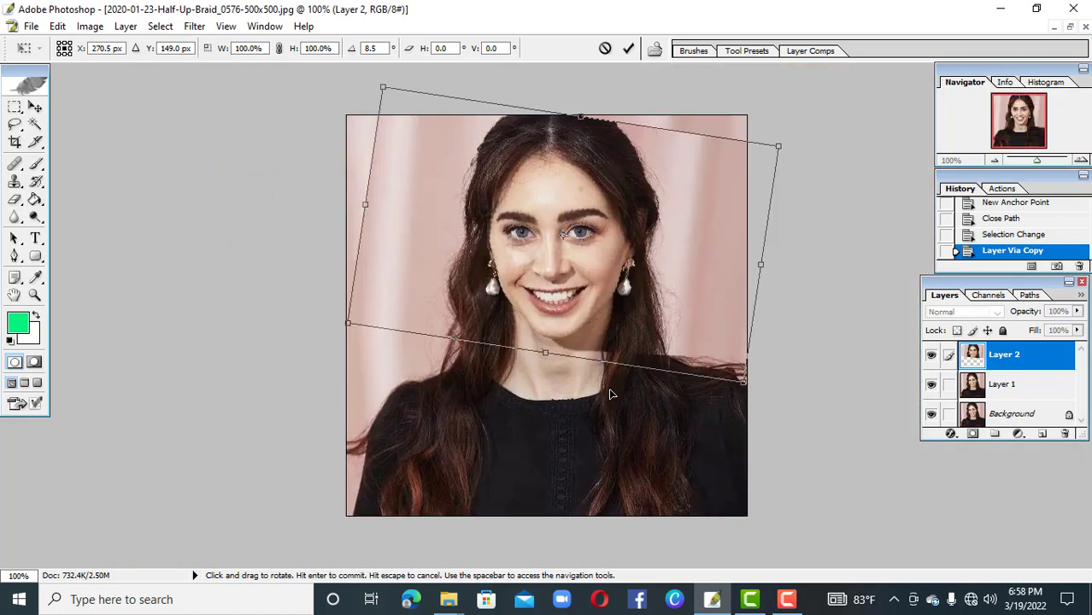
key("Return")
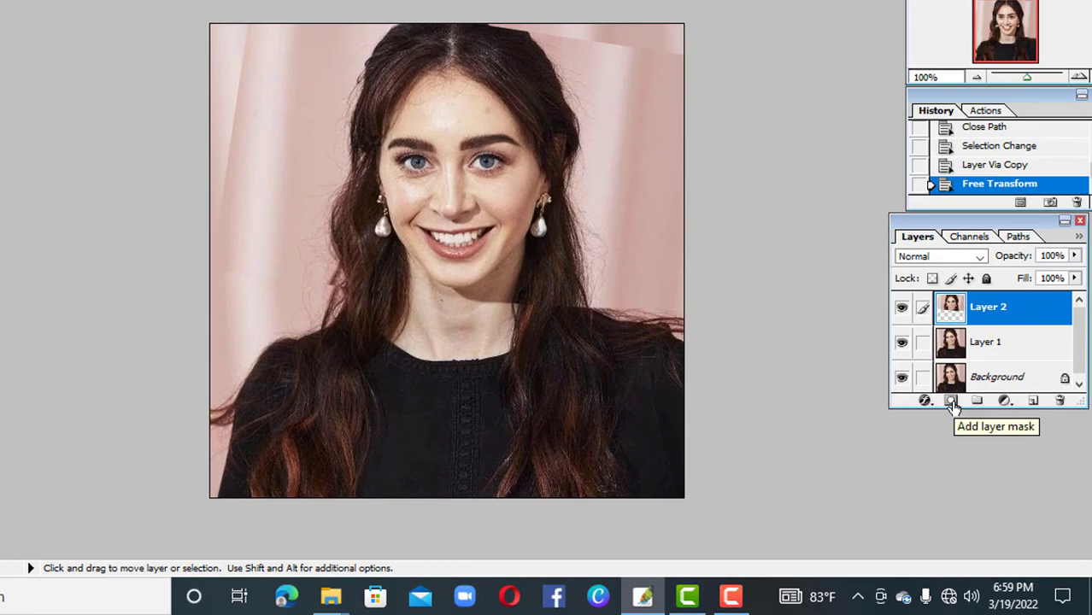
Add a layer mask to the head layer and ready the Brush tool with white as foreground colour, undoing the test stroke
left_click(951, 402)
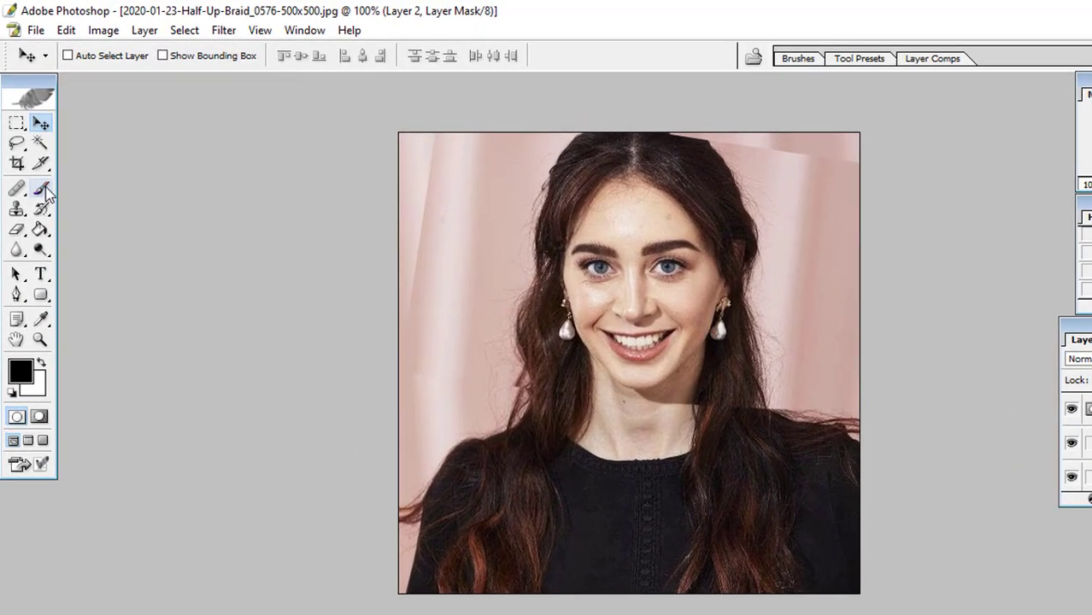
left_click(41, 188)
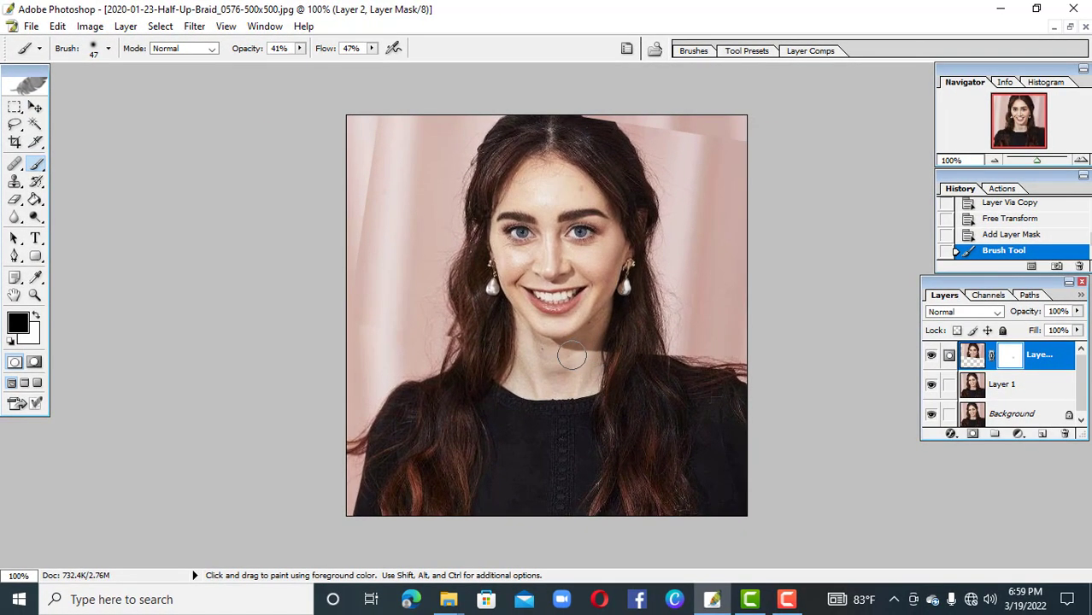
key("ctrl+z")
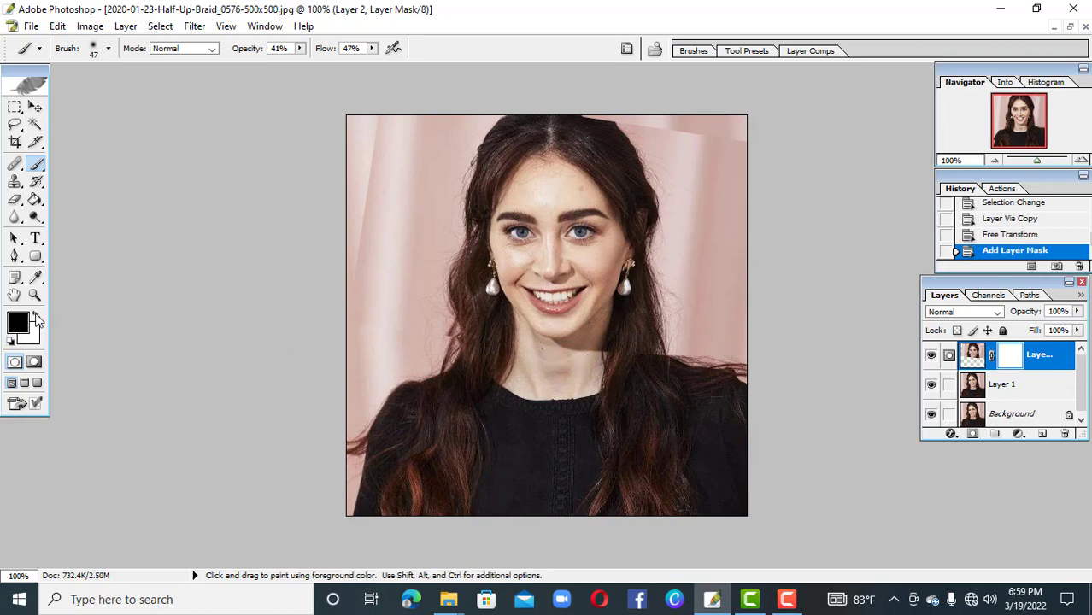
left_click(36, 318)
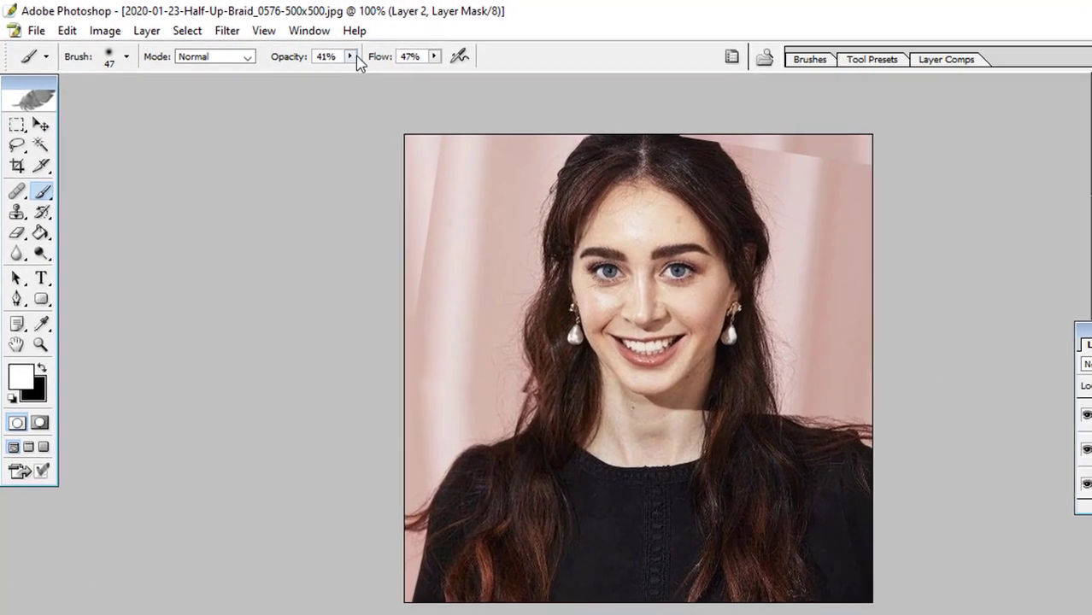
Set the brush to 48% opacity, 49% flow and a 25 px master diameter
left_click(351, 58)
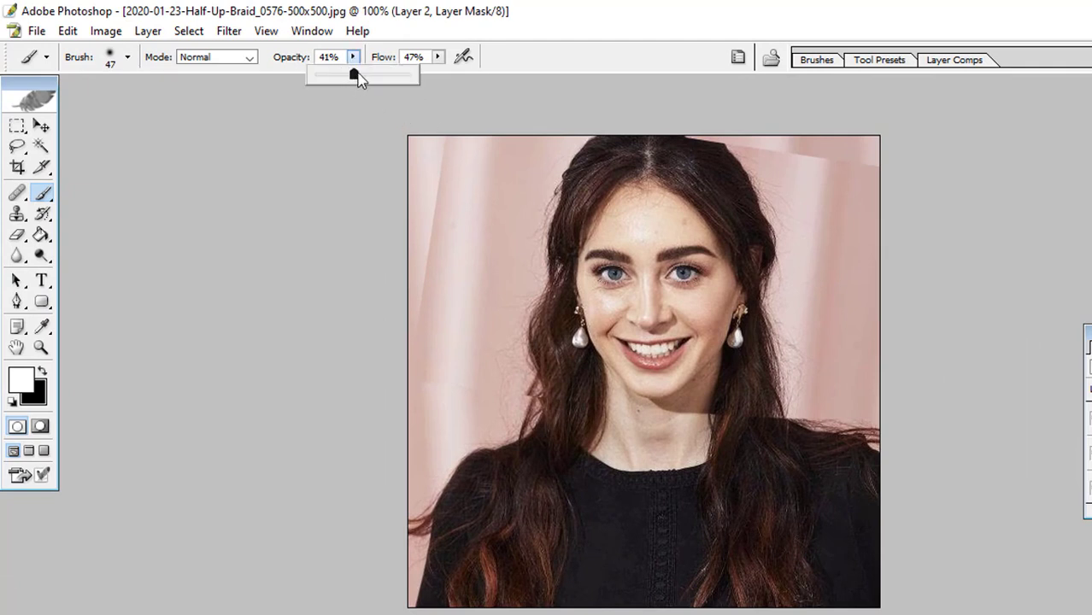
left_click_drag(359, 77, 363, 77)
left_click(438, 56)
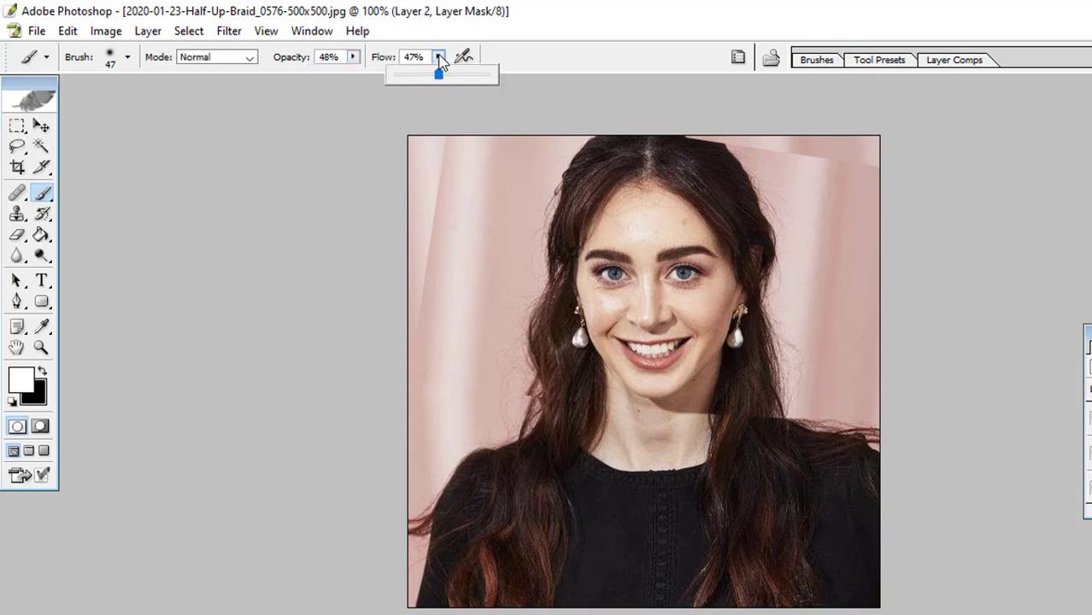
left_click_drag(442, 77, 445, 77)
left_click_drag(441, 75, 439, 73)
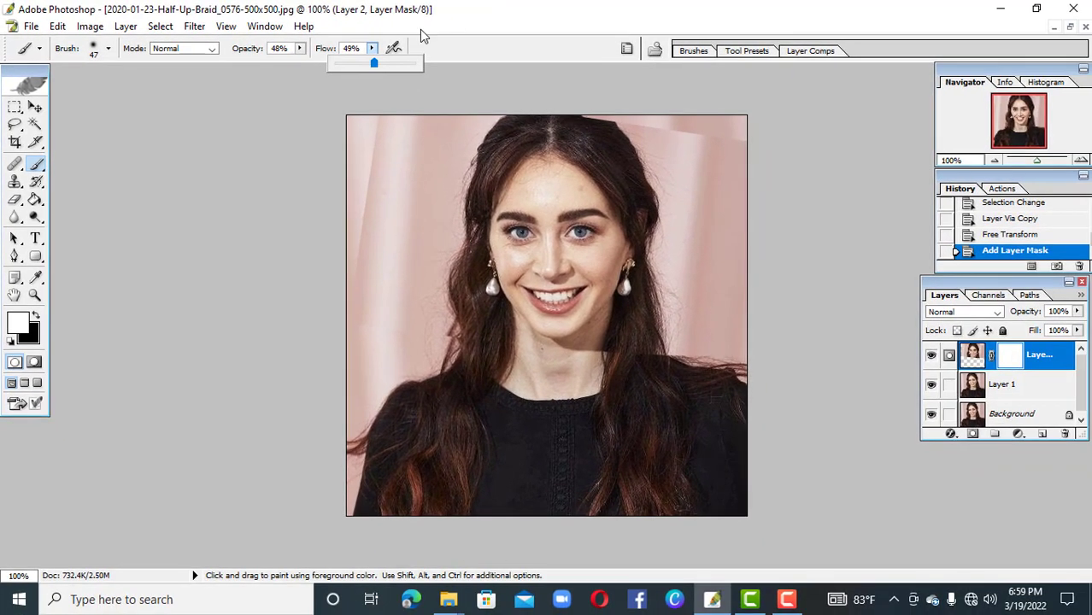
right_click(639, 352)
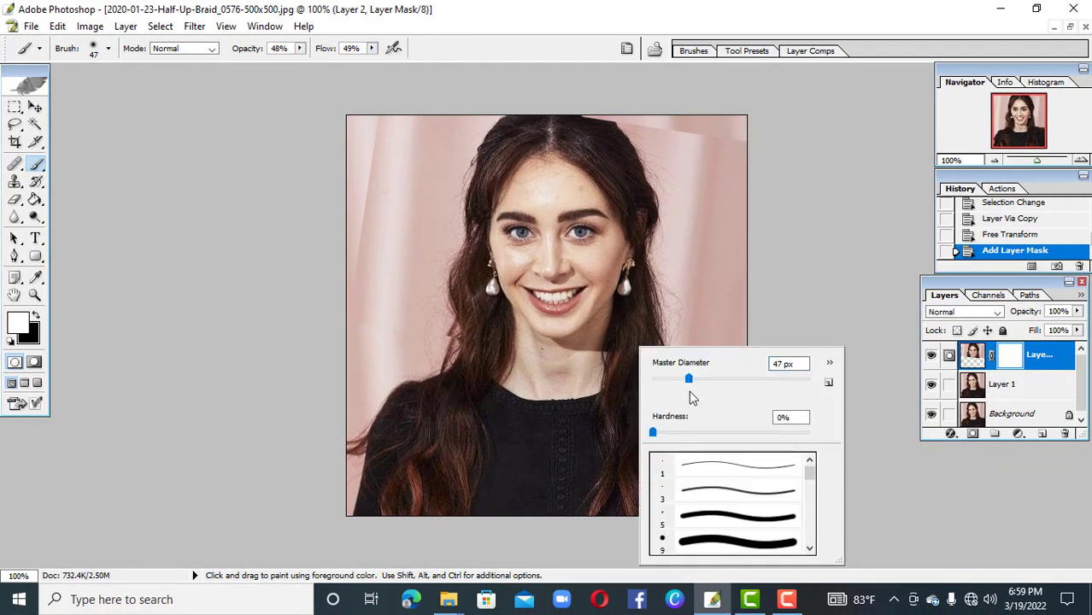
left_click_drag(677, 381, 672, 379)
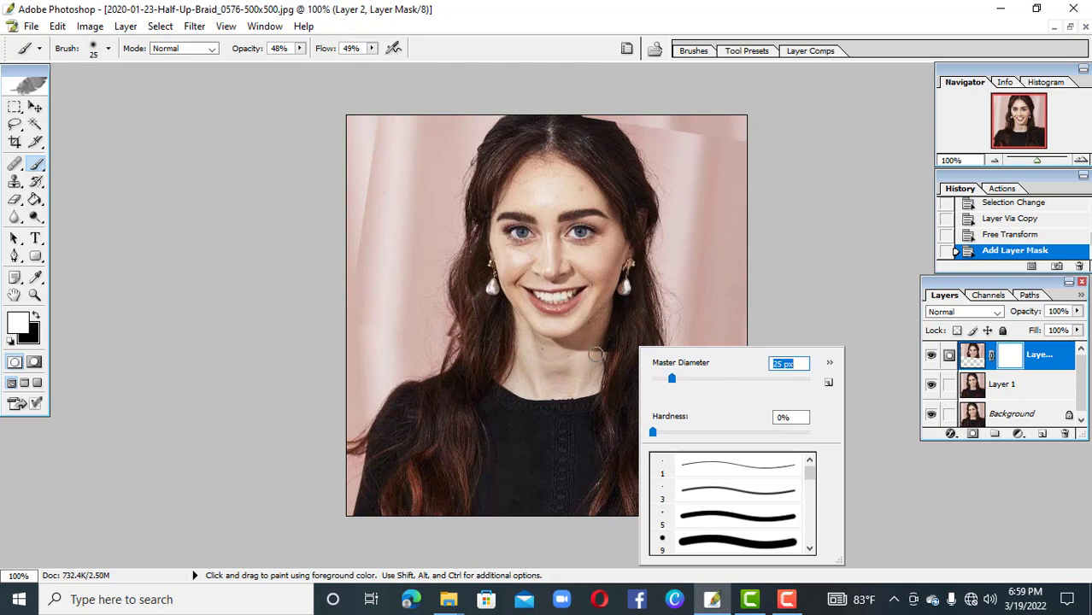
Try painting white on the layer mask over the seam between neck and hair
left_click(602, 354)
left_click(617, 353)
left_click(617, 352)
left_click(617, 353)
left_click(617, 353)
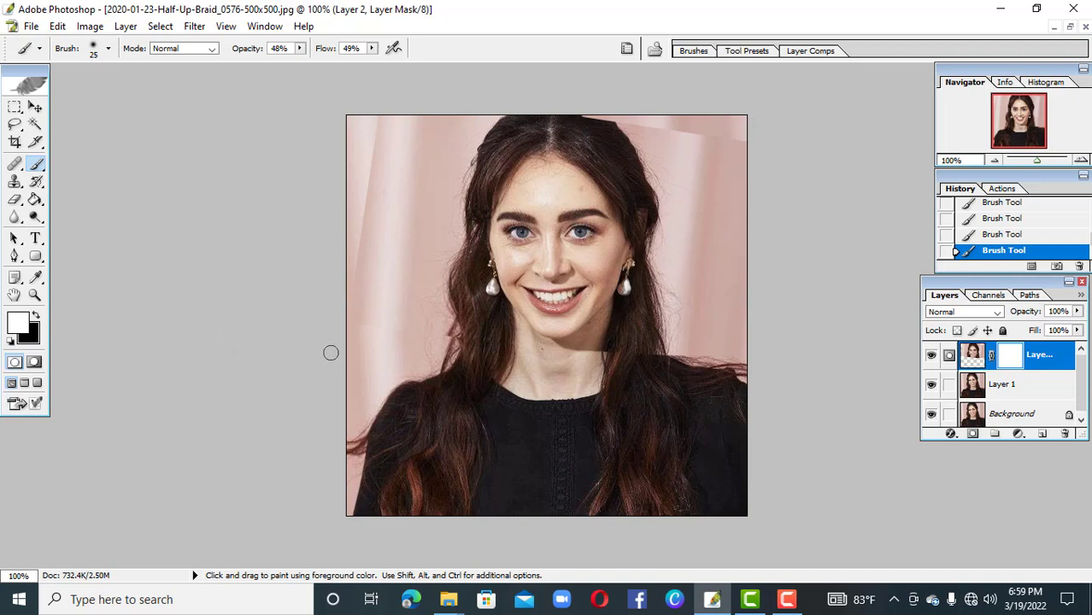
Paint black on the head layer's mask to blend its cut edges at the neck, hair and upper pink backdrop
key("x")
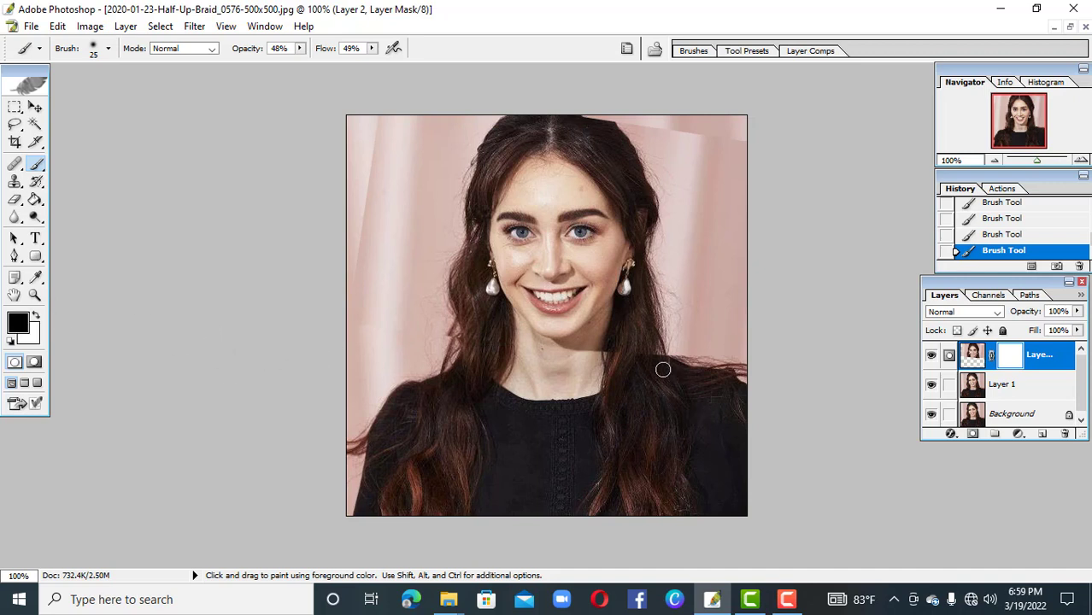
mouse_move(658, 357)
left_mouse_down()
mouse_move(628, 363)
mouse_move(648, 348)
left_mouse_up()
left_click_drag(616, 356, 658, 359)
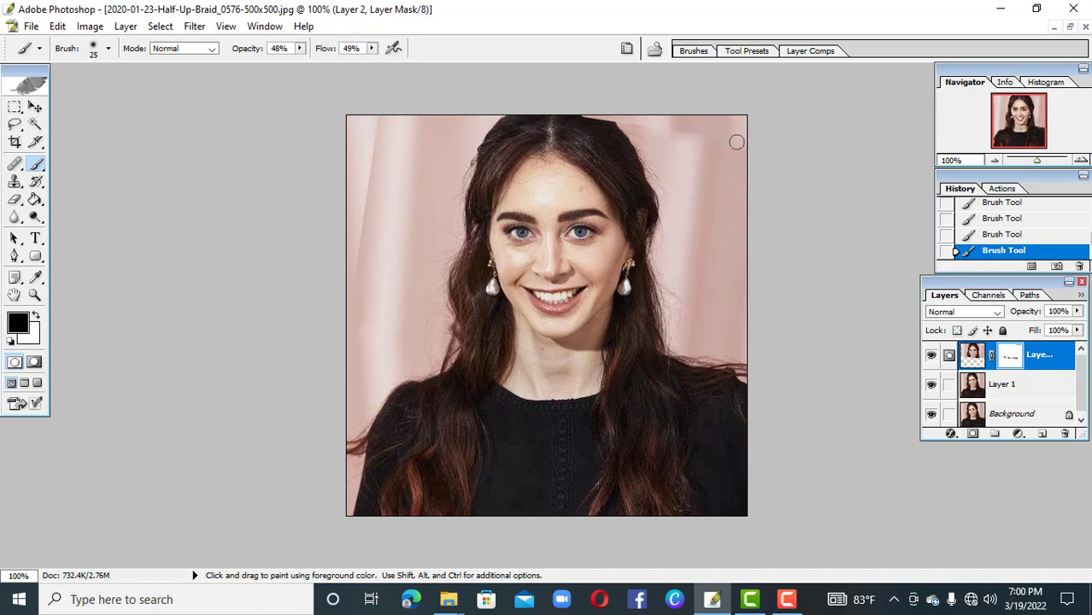
mouse_move(735, 142)
left_mouse_down()
mouse_move(669, 127)
mouse_move(719, 166)
mouse_move(667, 100)
mouse_move(672, 139)
left_mouse_up()
Merge all visible layers and set up the Clone Stamp tool with 100% opacity and 100% flow
key("ctrl+shift")
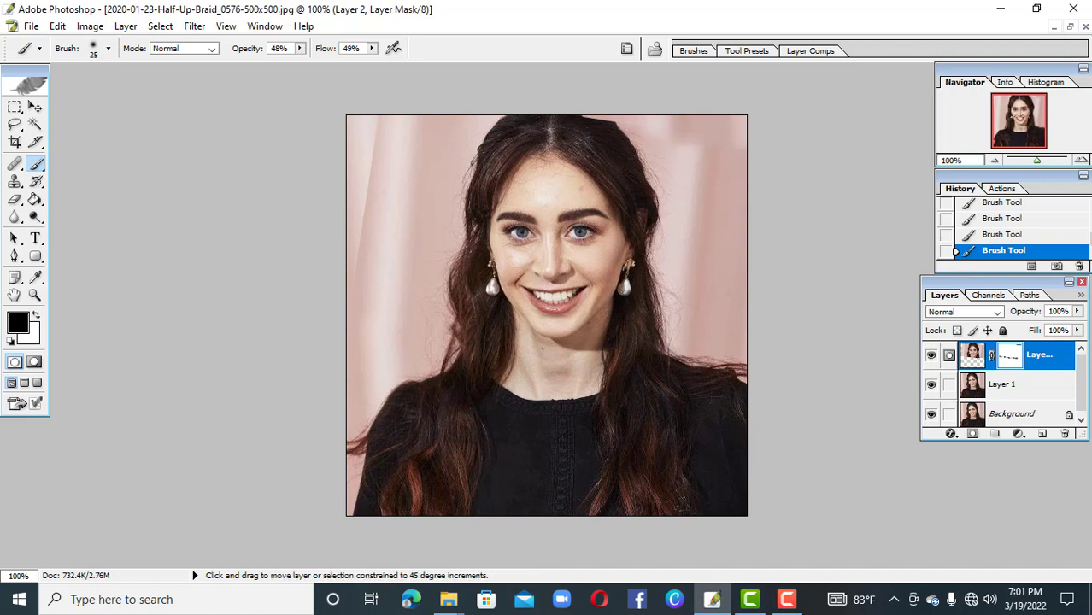
key("ctrl+shift+e")
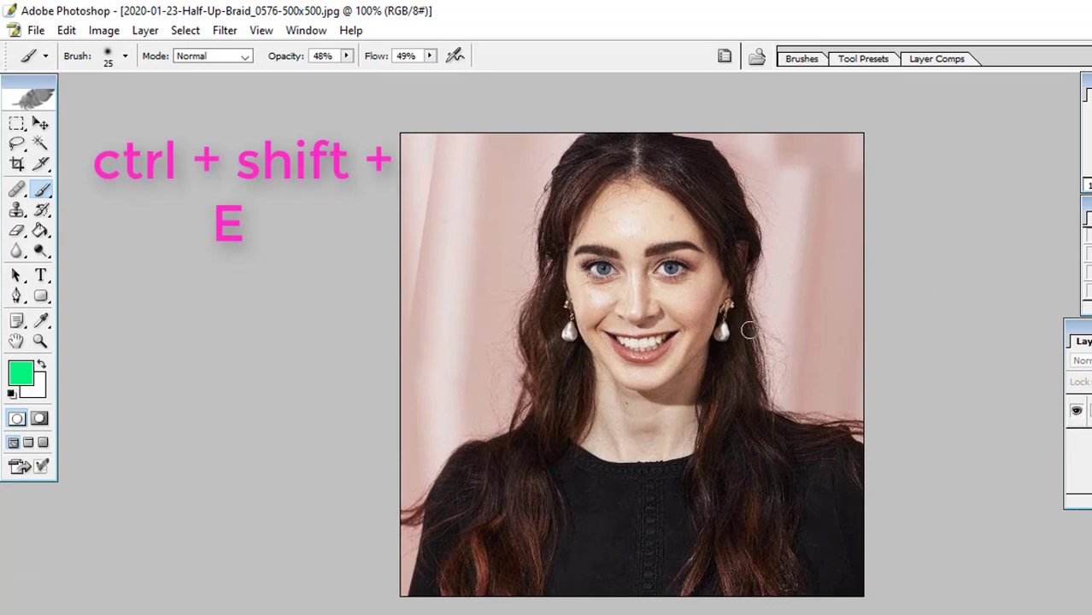
left_click(17, 210)
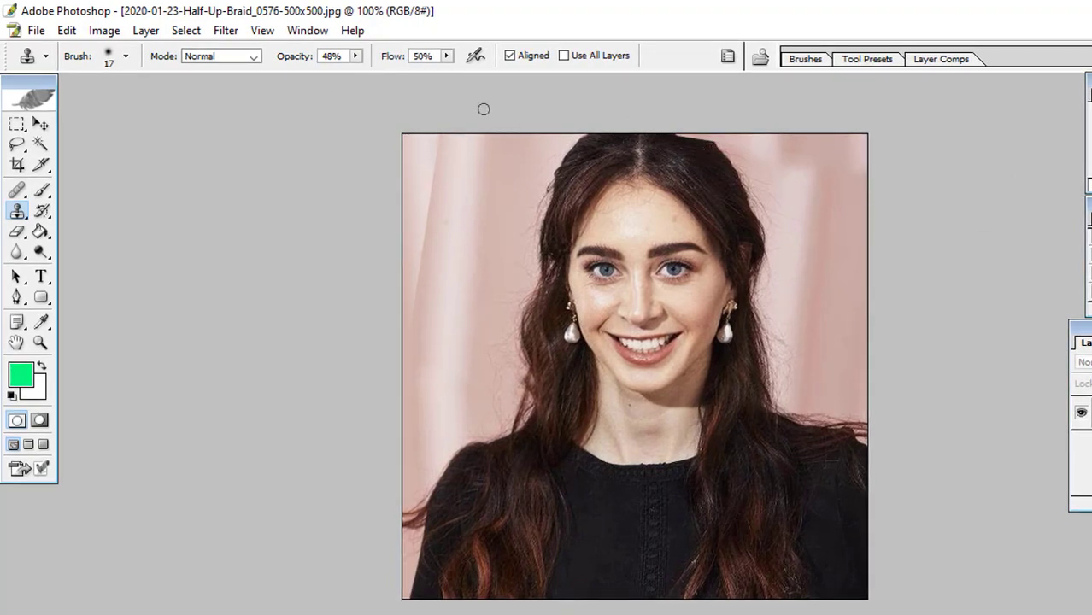
left_click(353, 57)
left_click_drag(354, 73, 493, 74)
left_click(445, 57)
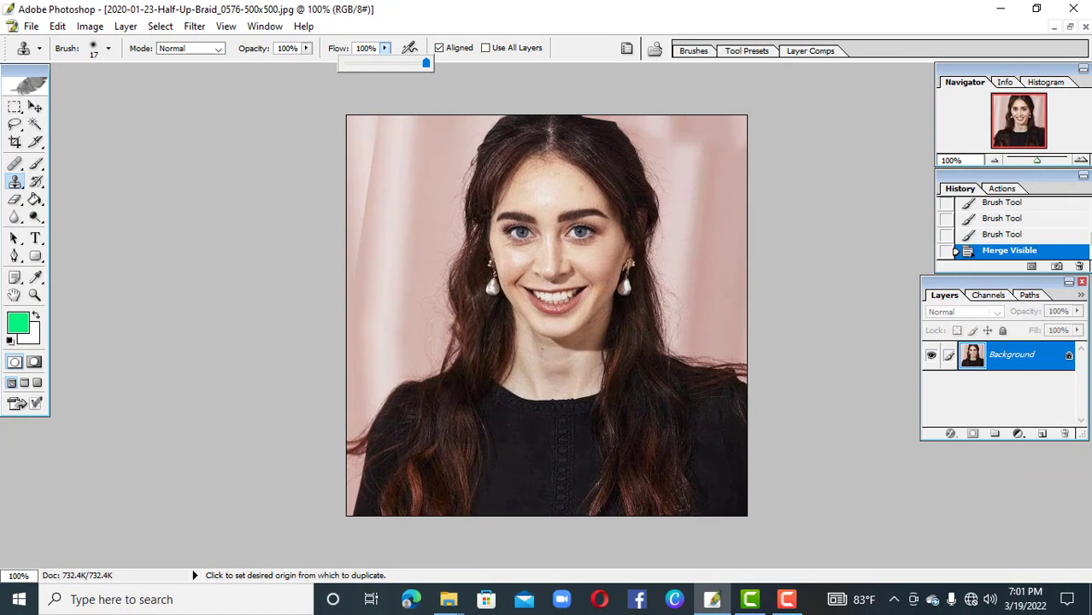
Clone nearby dark hair over the clipped edge at the top of the woman's head
left_click(600, 126, "alt")
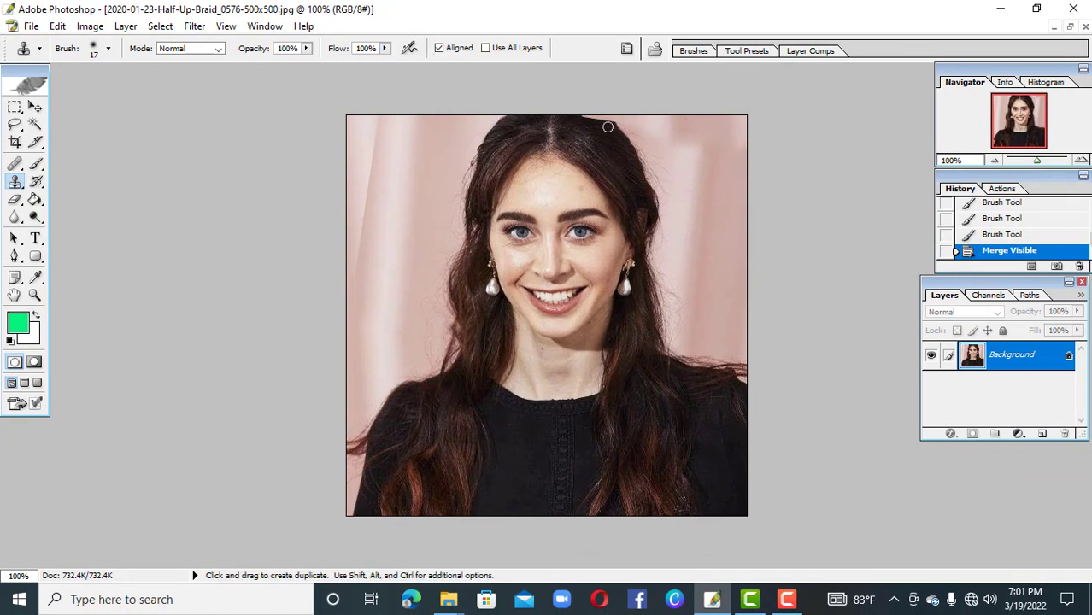
left_click(608, 123)
left_click(606, 122)
left_click(601, 120)
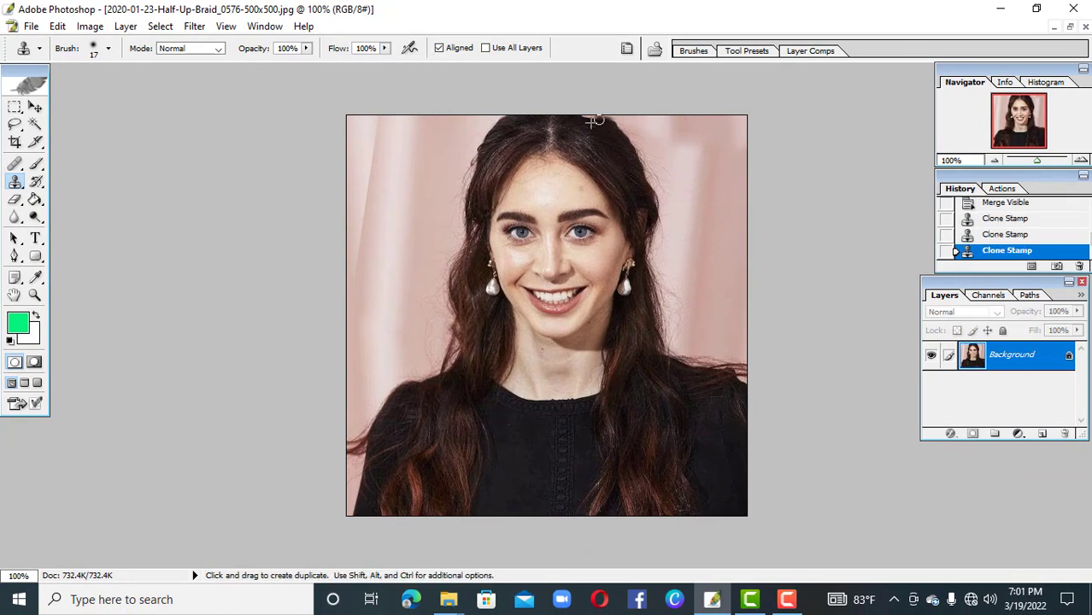
left_click(593, 118)
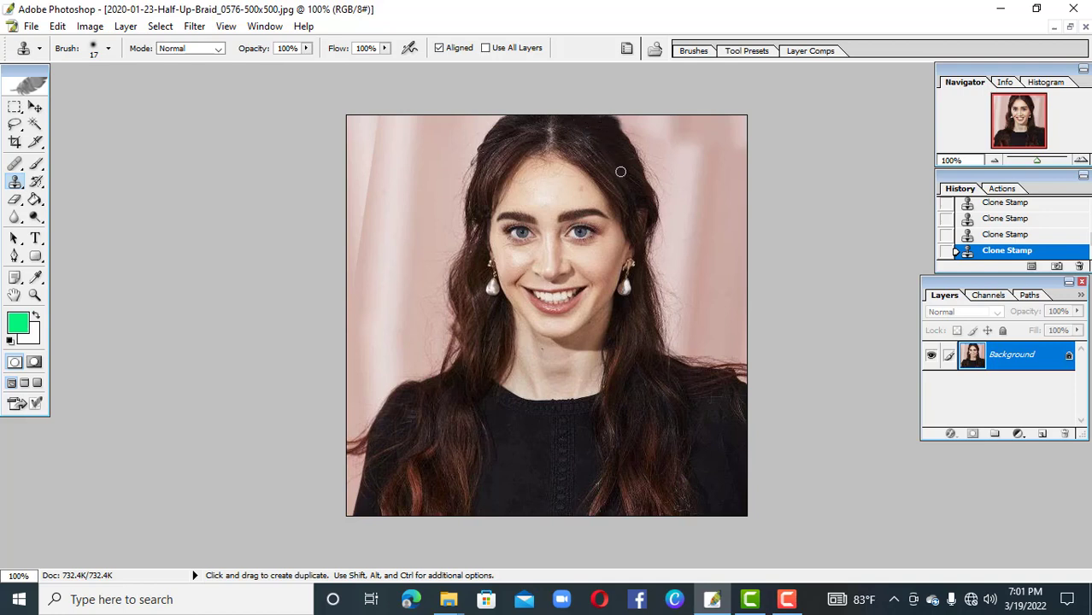
Undo the last Clone Stamp stroke and clone again over the hair edge at the top of the woman's head
key("ctrl")
key("ctrl+z")
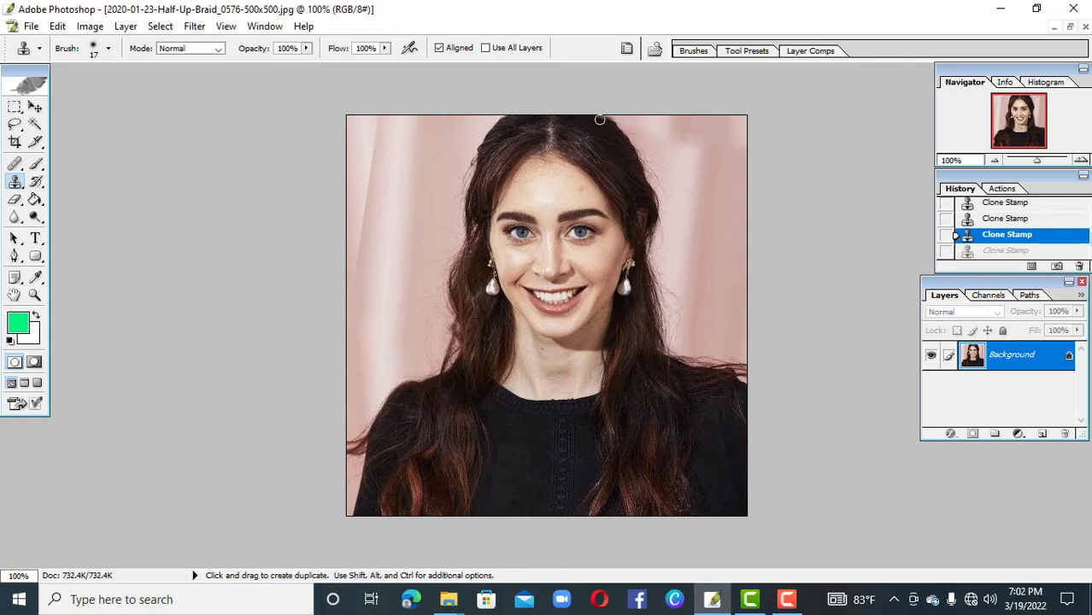
left_click(598, 125)
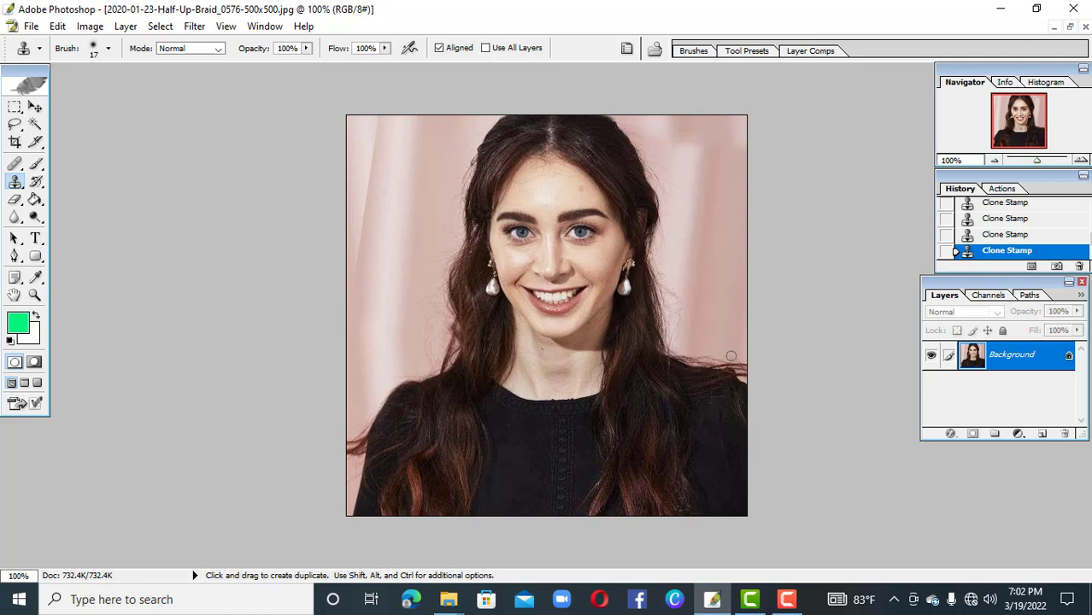
key("ctrl")
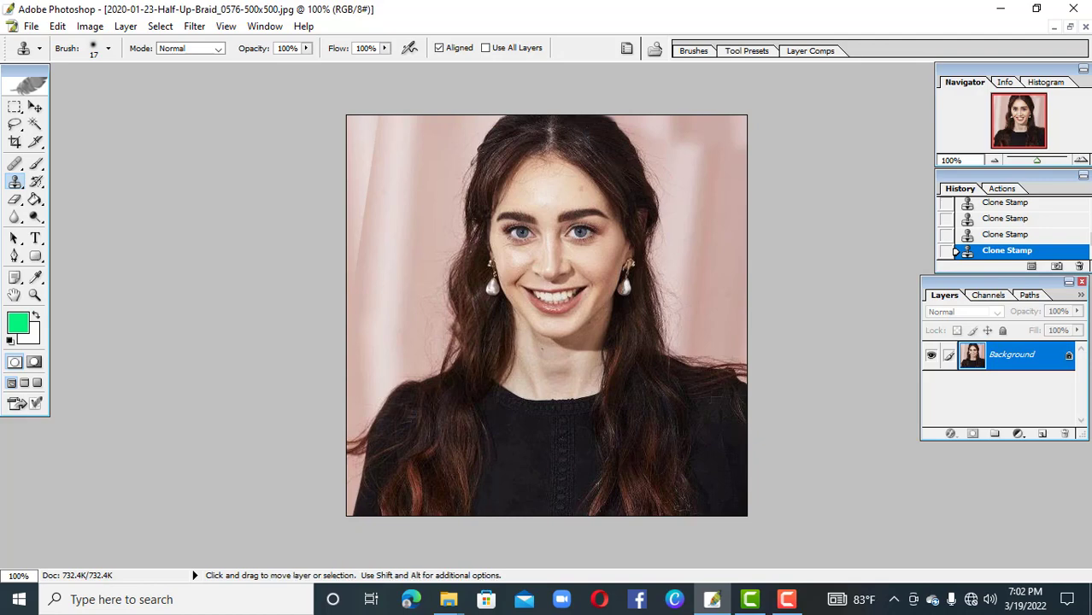
key("ctrl+plus")
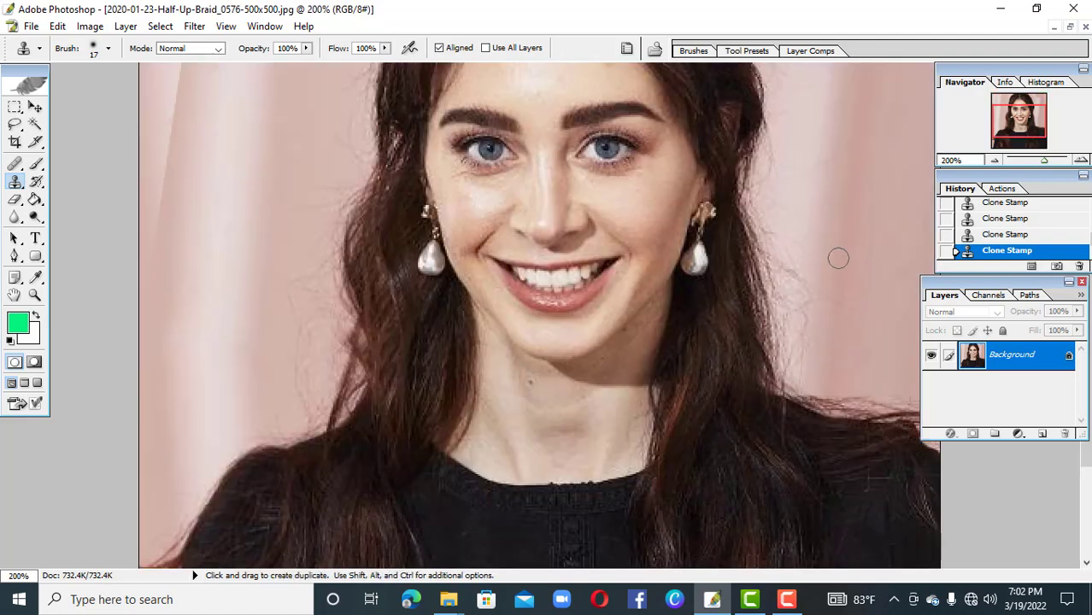
left_click_drag(746, 257, 648, 489)
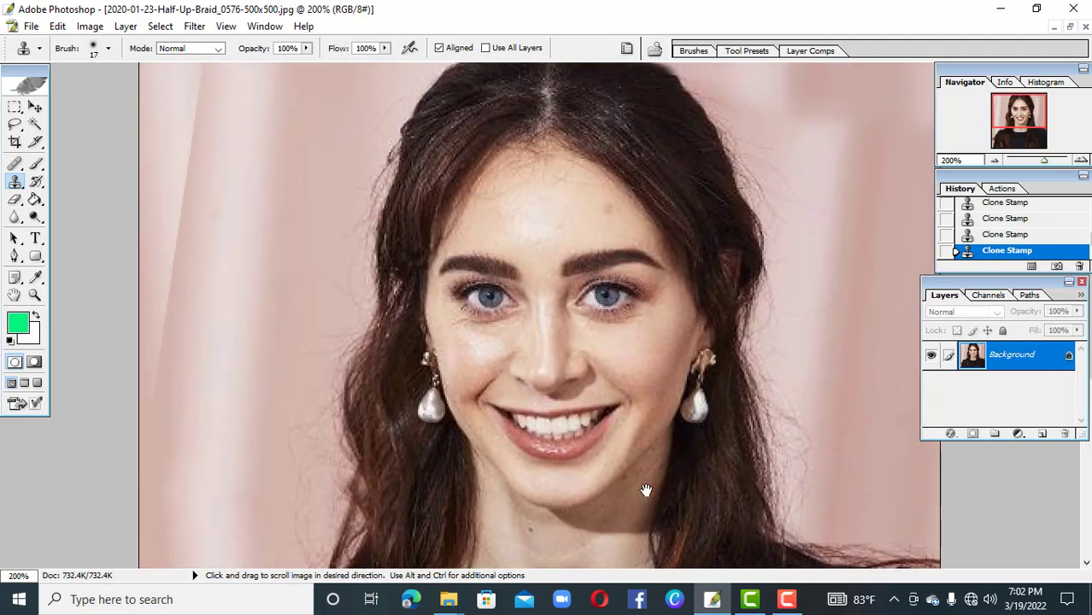
key("ctrl+minus")
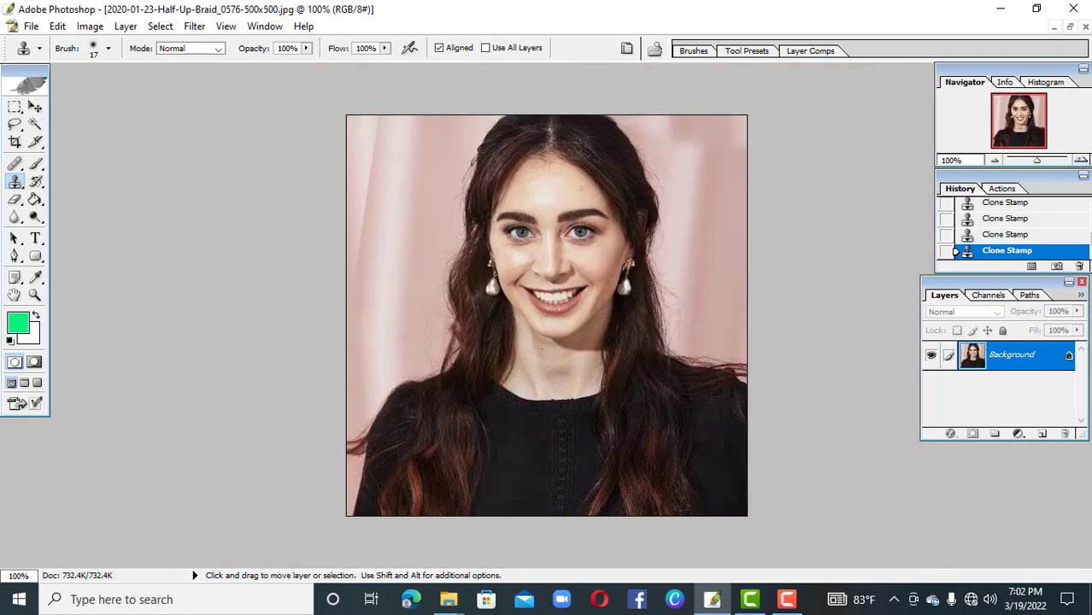